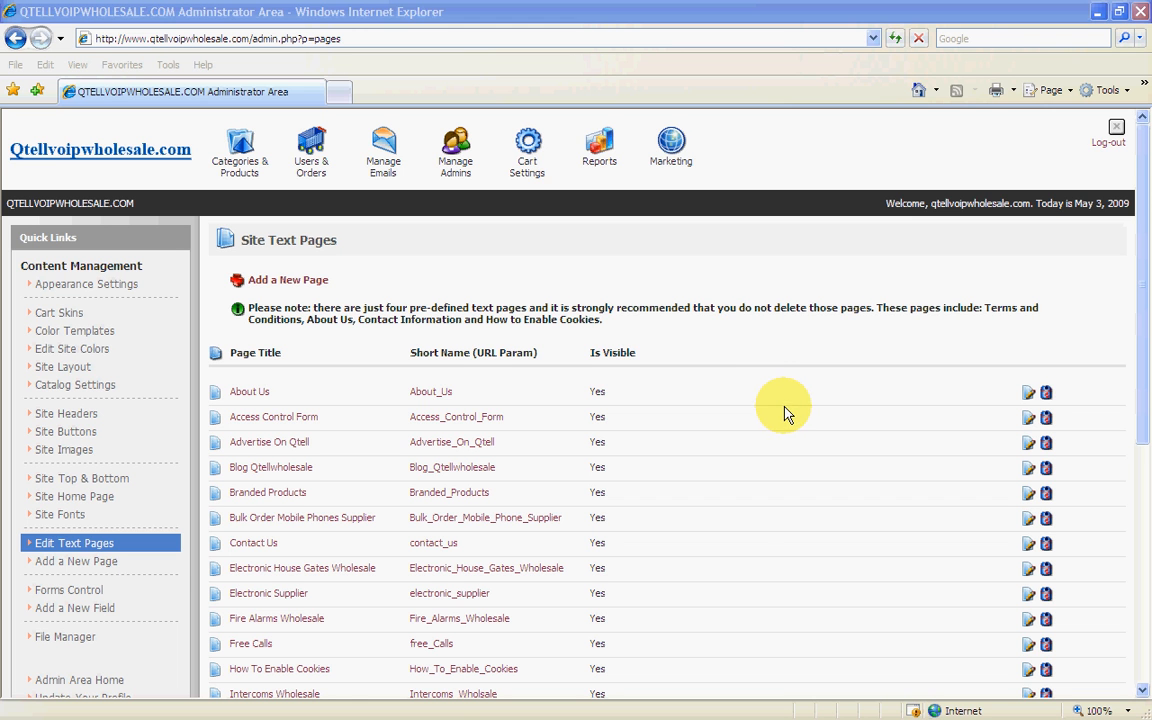
Open the About Us text page for editing and review its visibility, keyword and meta title settings
click(432, 393)
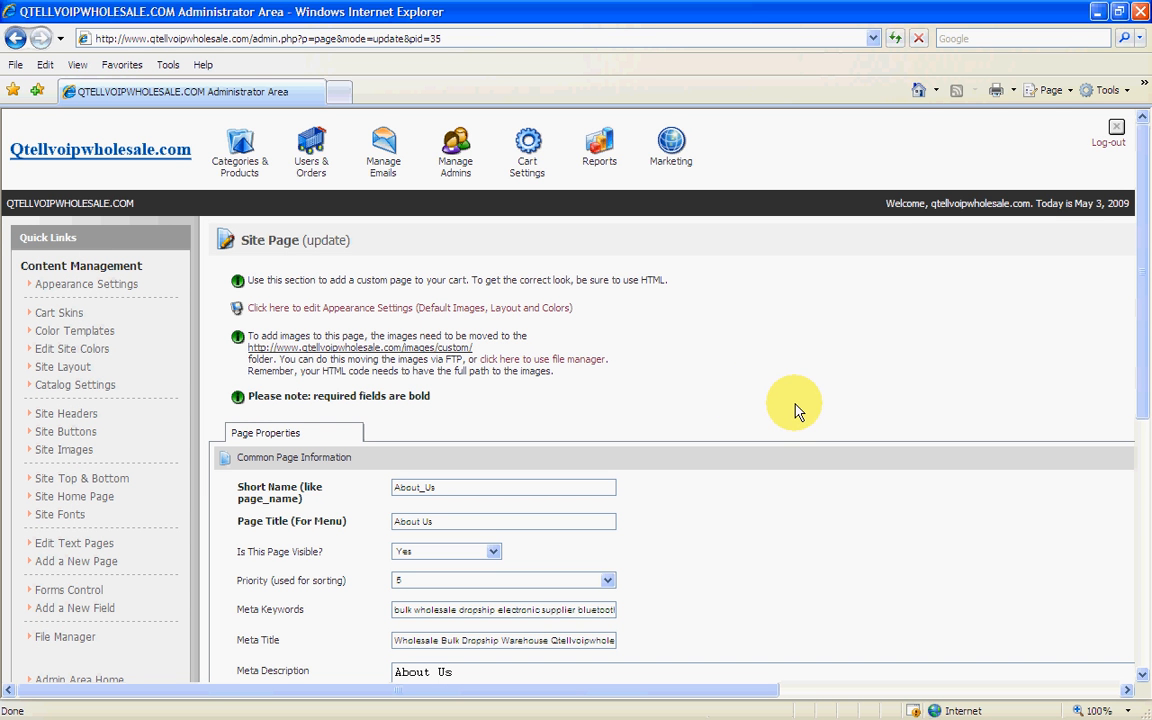
drag(1144, 410, 1106, 611)
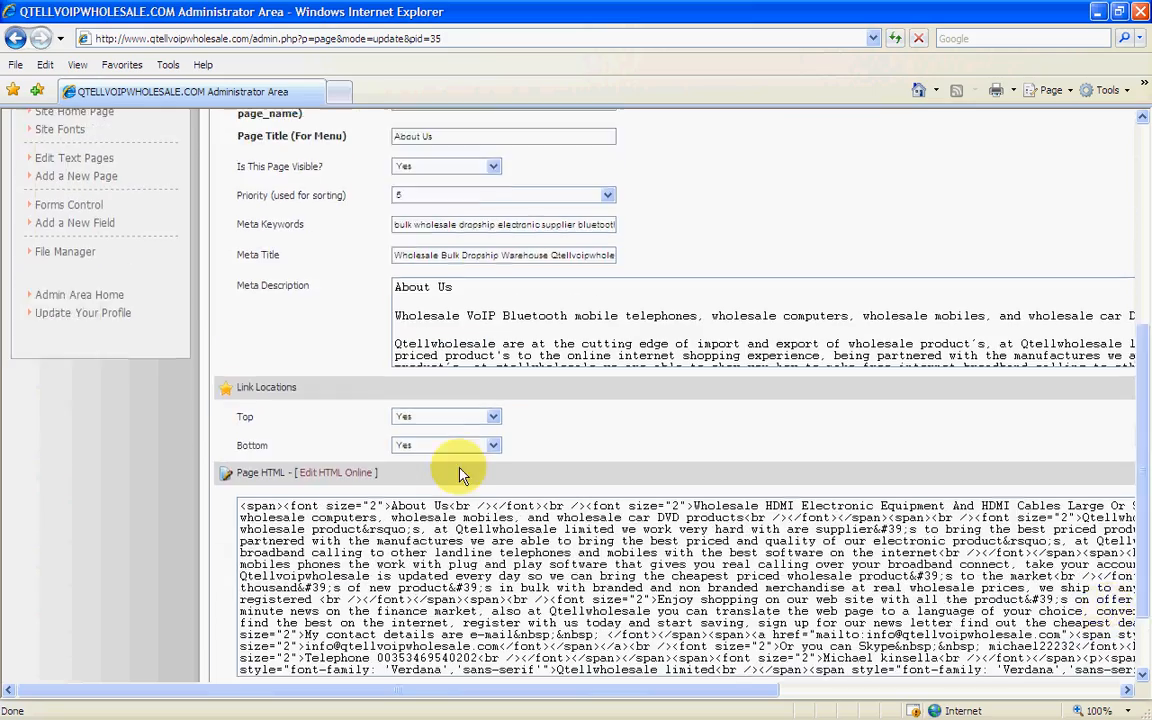
drag(1139, 386, 1124, 288)
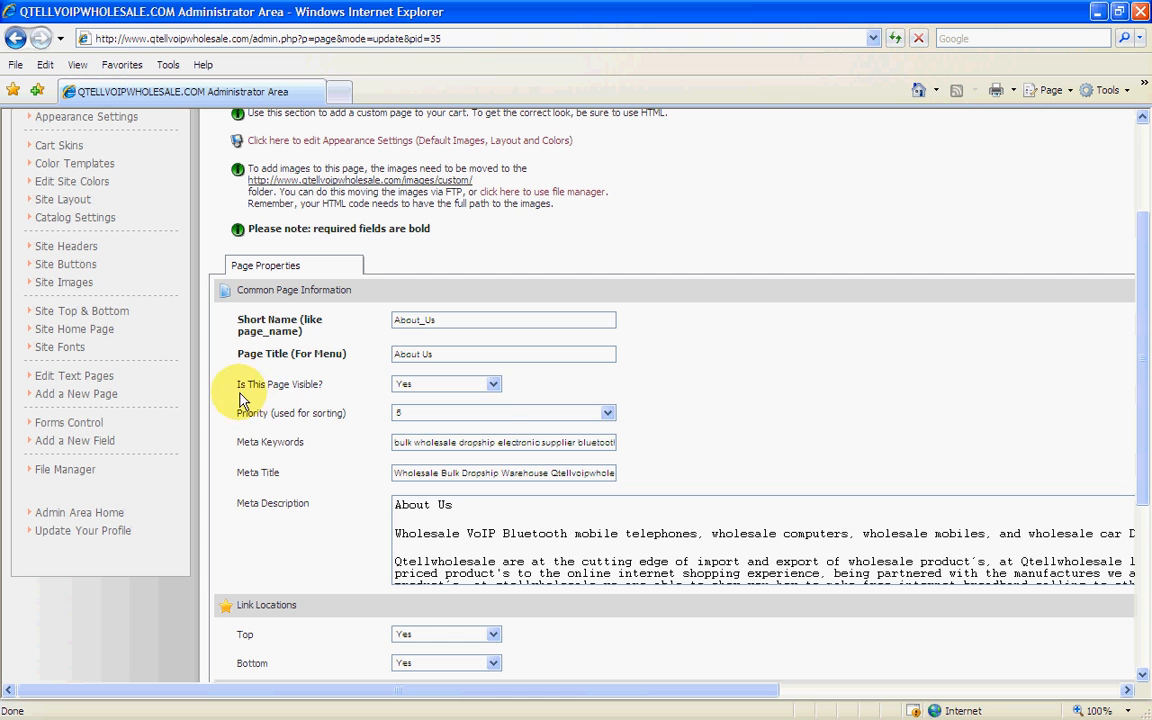
click(496, 386)
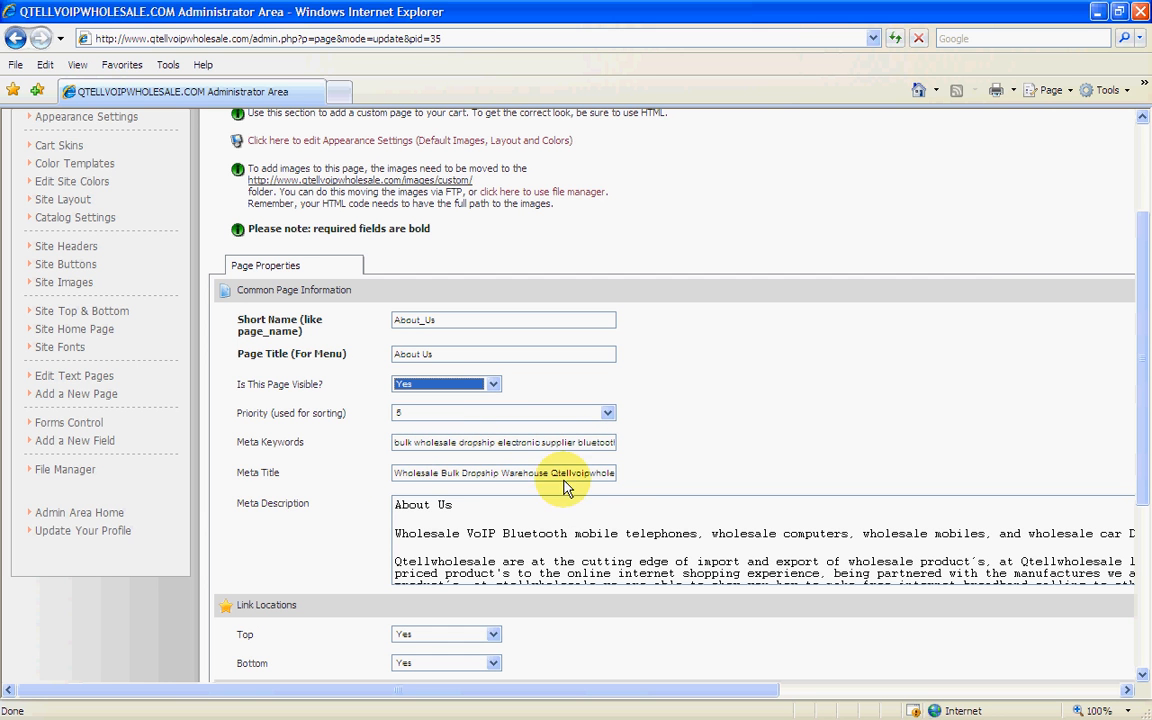
drag(395, 478, 370, 470)
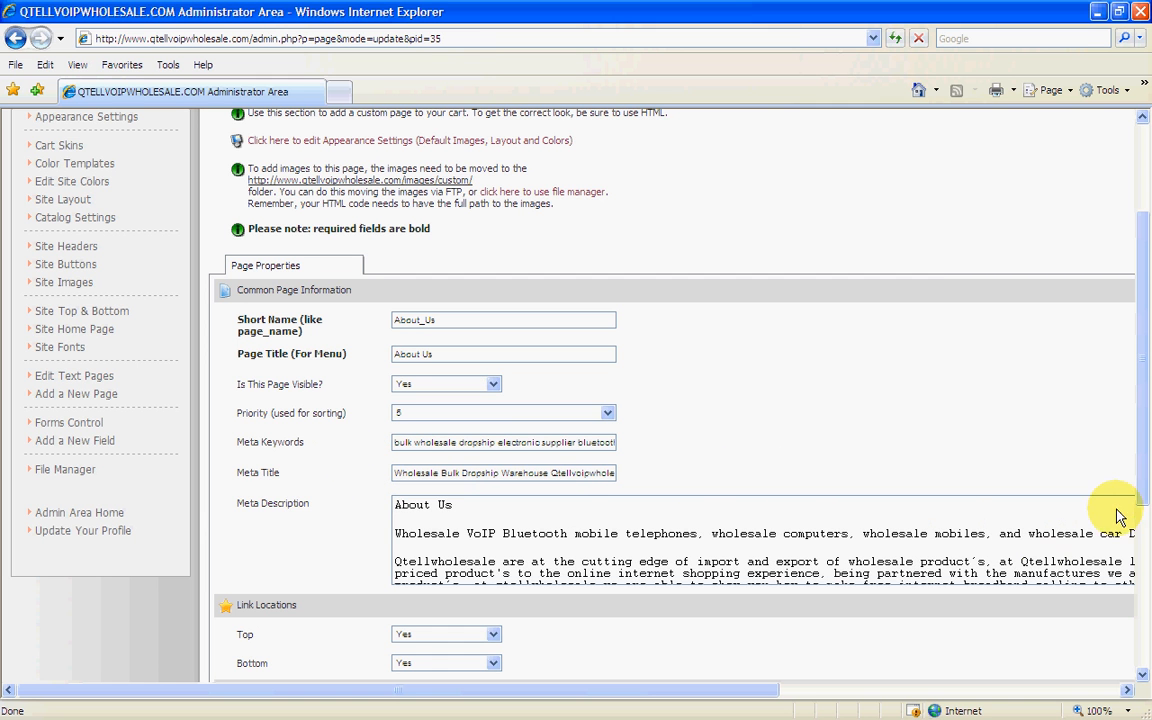
Examine the About Us page's meta description and the choices for its top link location
scroll(1138, 490, down, 2)
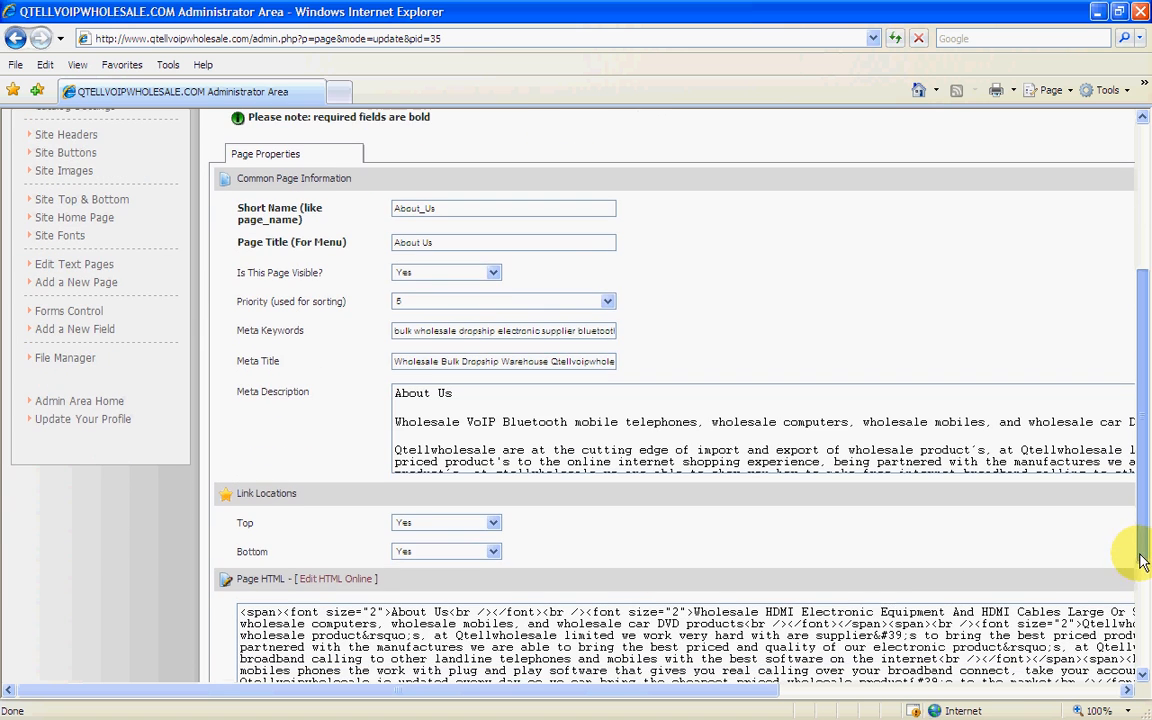
drag(503, 690, 851, 690)
click(1099, 409)
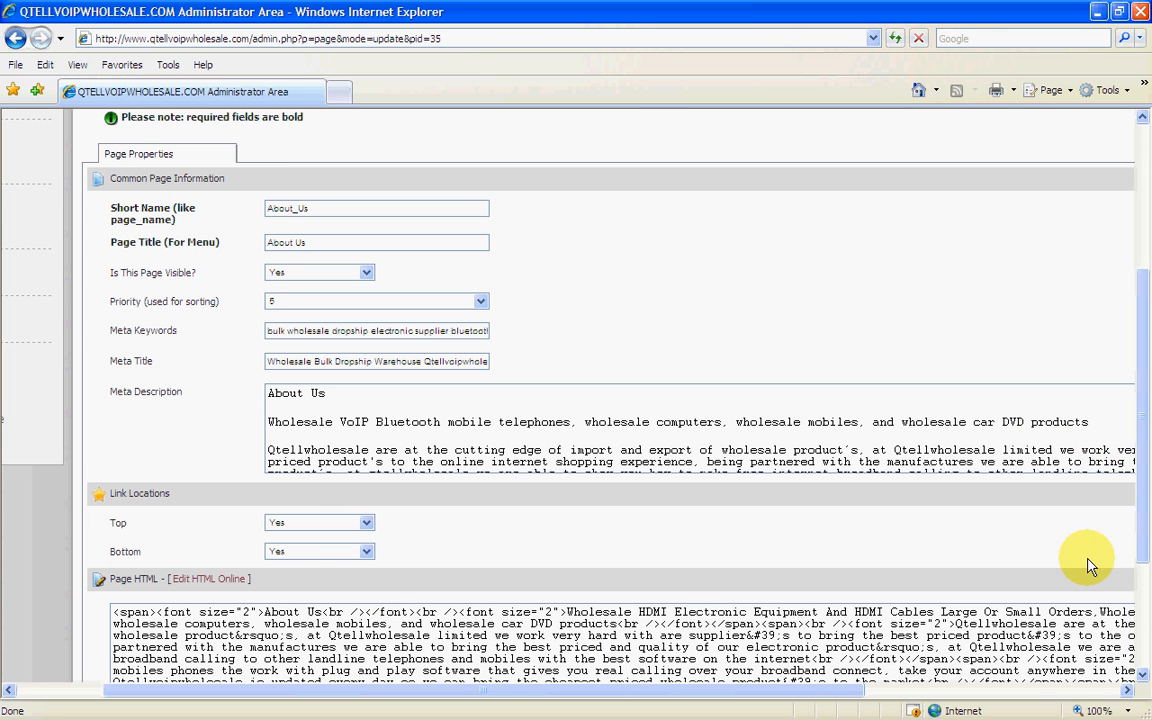
drag(1145, 560, 1146, 635)
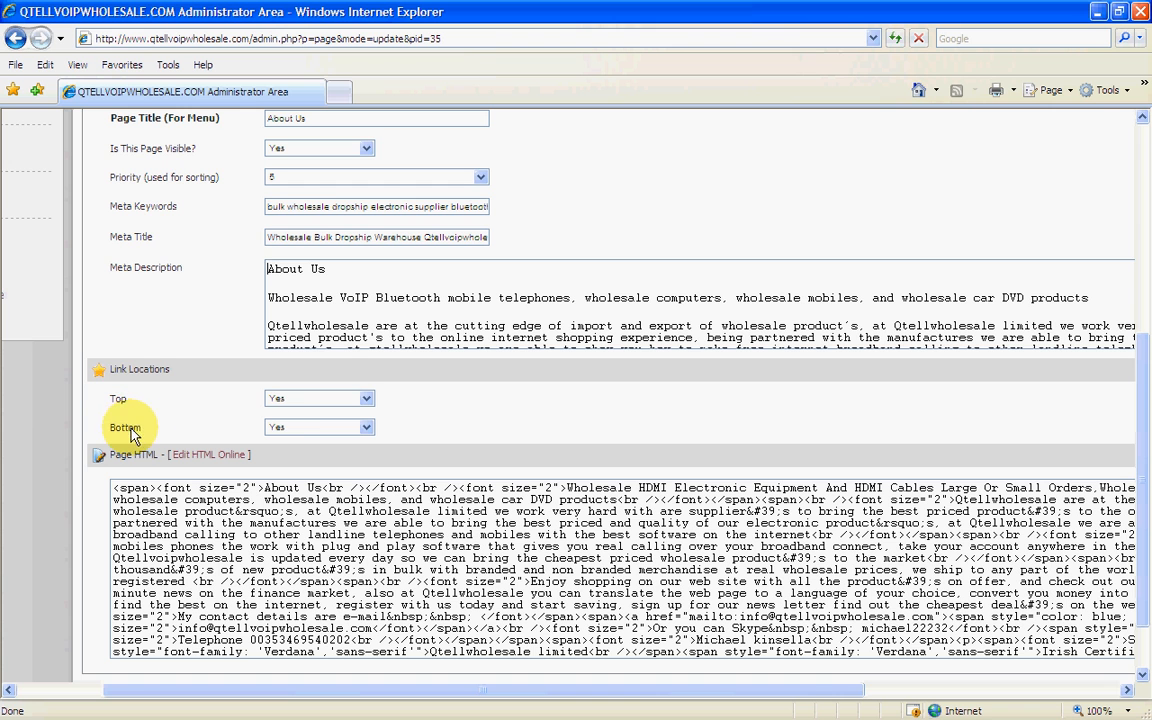
click(352, 398)
click(360, 412)
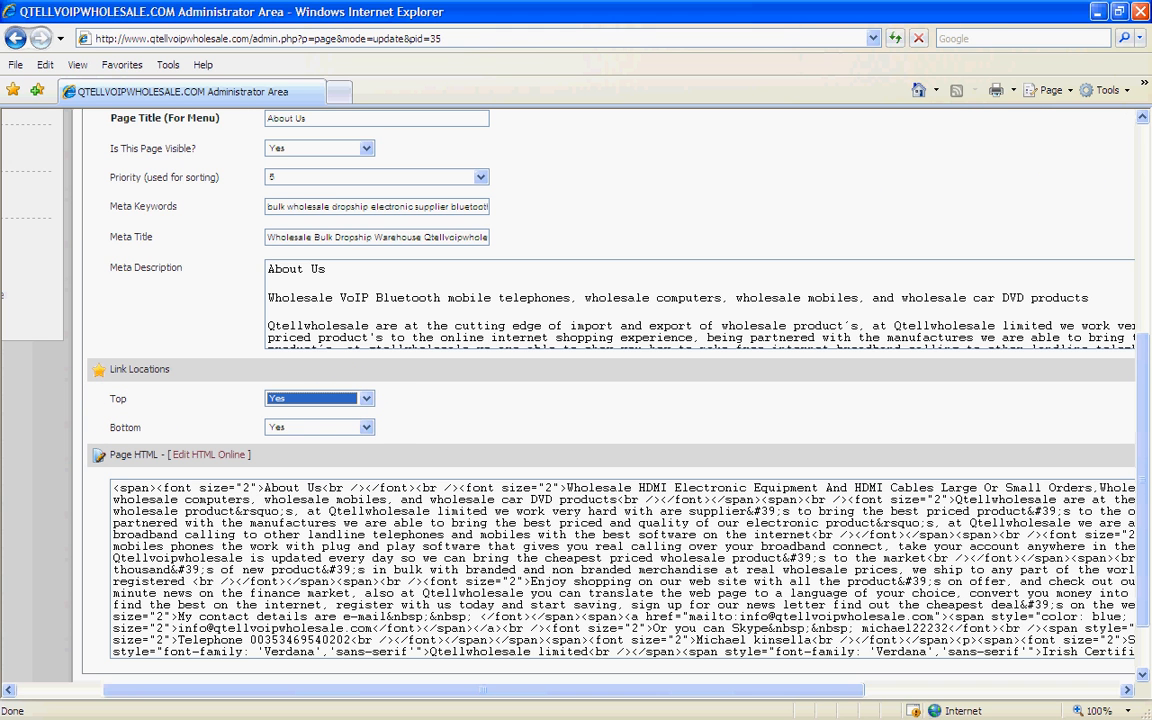
Switch to the storefront browser window, maximize it, and open the About Us page from the footer links
drag(1148, 250, 656, 239)
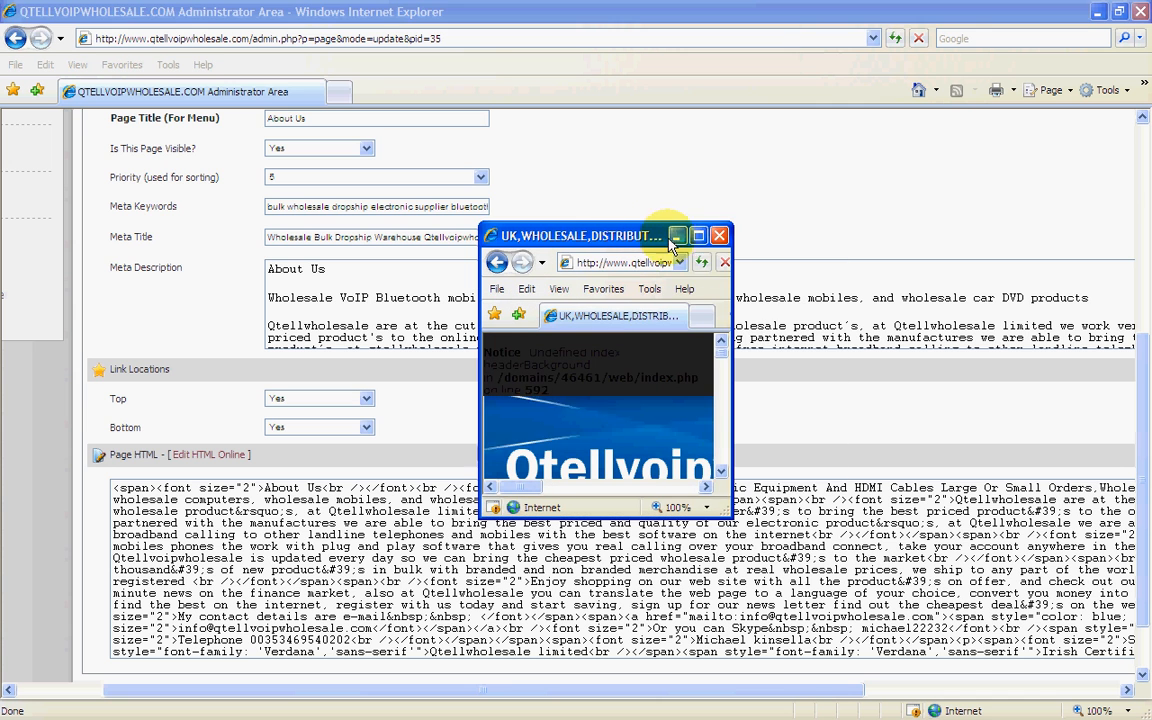
click(698, 238)
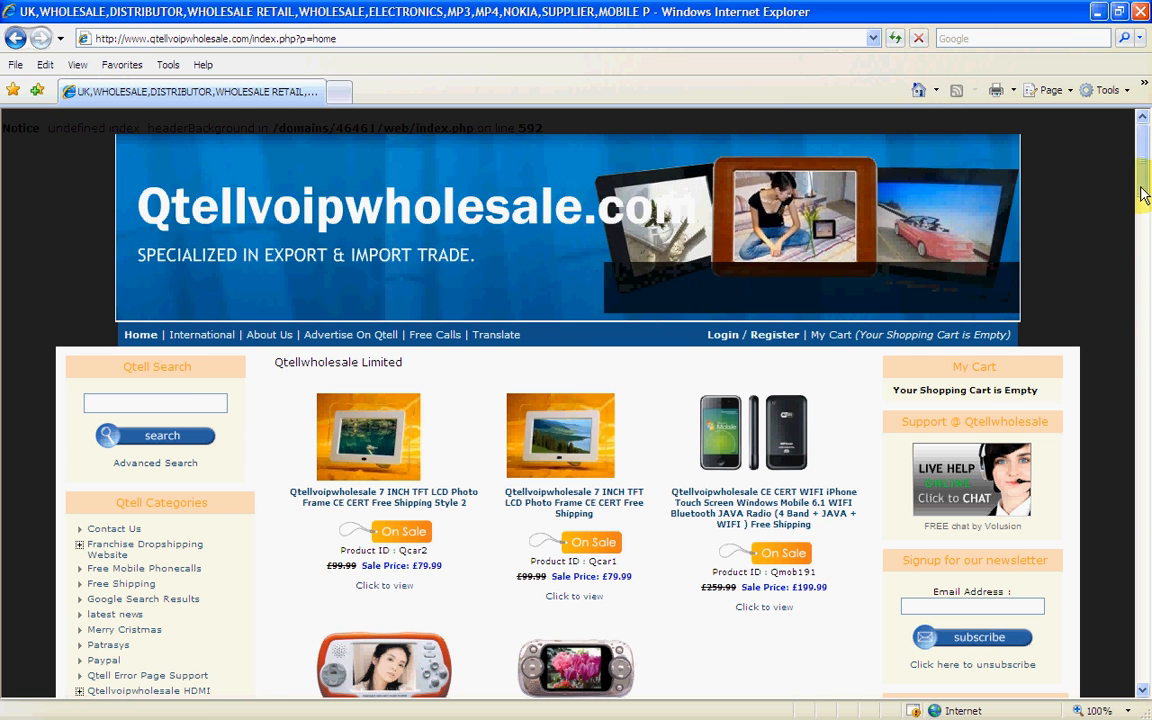
scroll(1124, 317, down, 10)
scroll(1124, 317, down, 10)
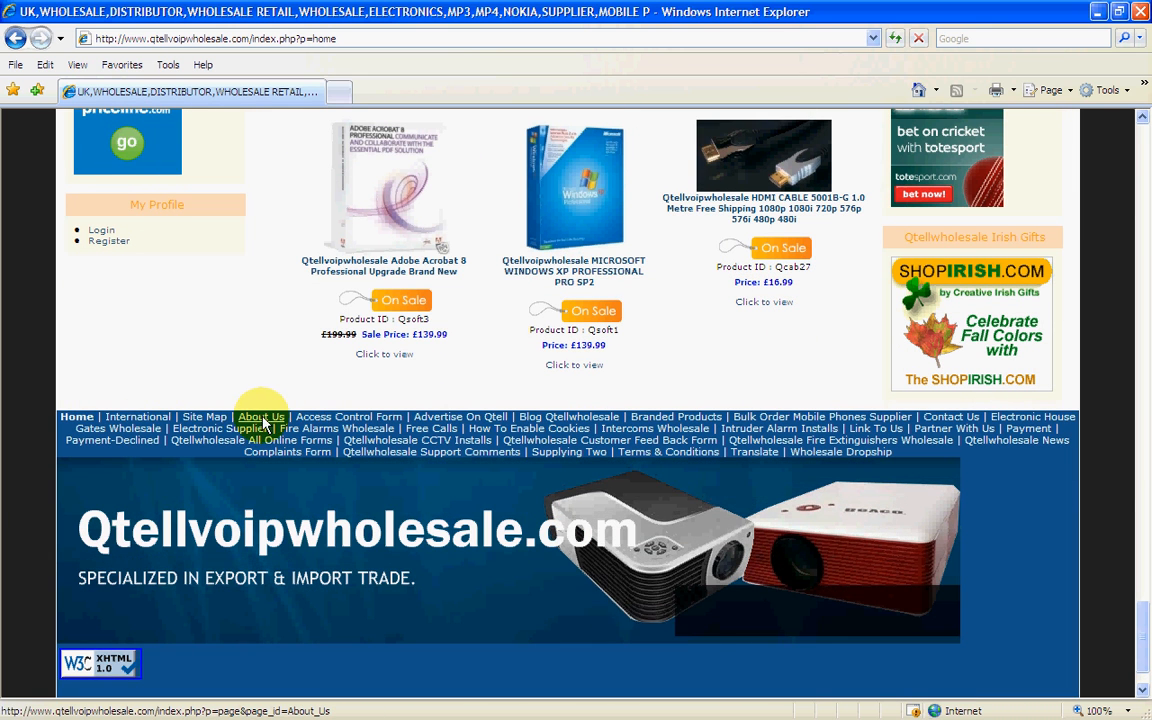
click(262, 419)
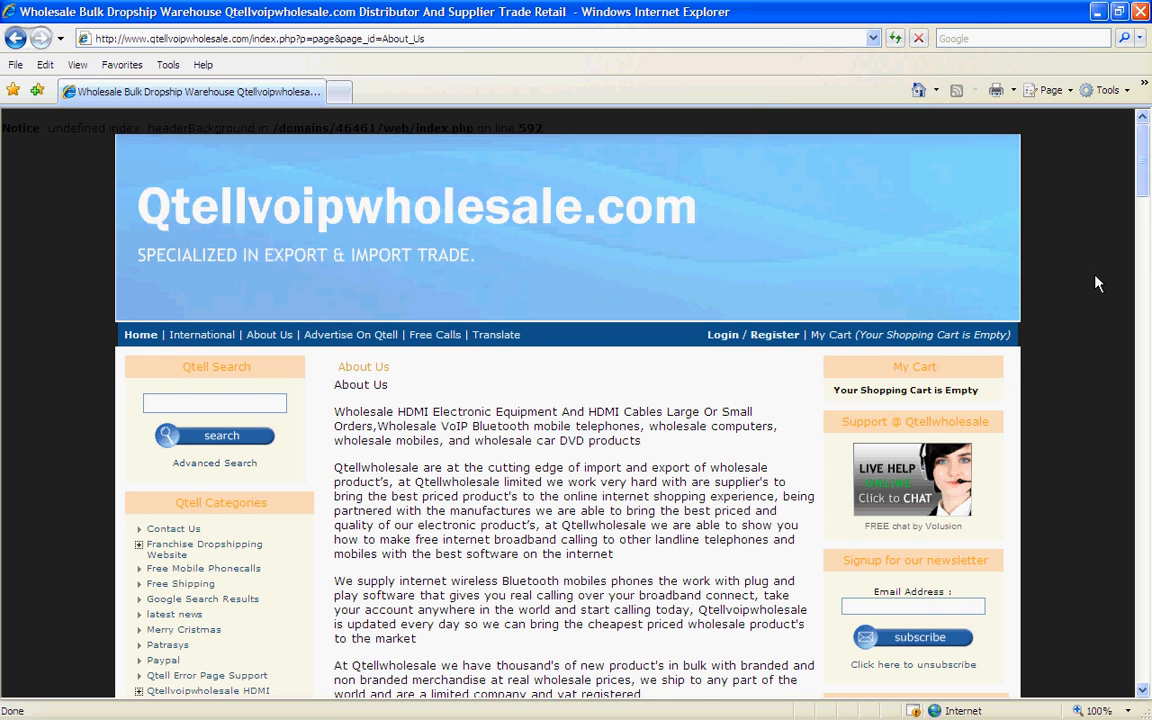
Read through the live About Us page from its text and contact details to its enquiry forms, closing the blank e-mail message
scroll(1095, 284, down, 3)
scroll(1090, 285, down, 2)
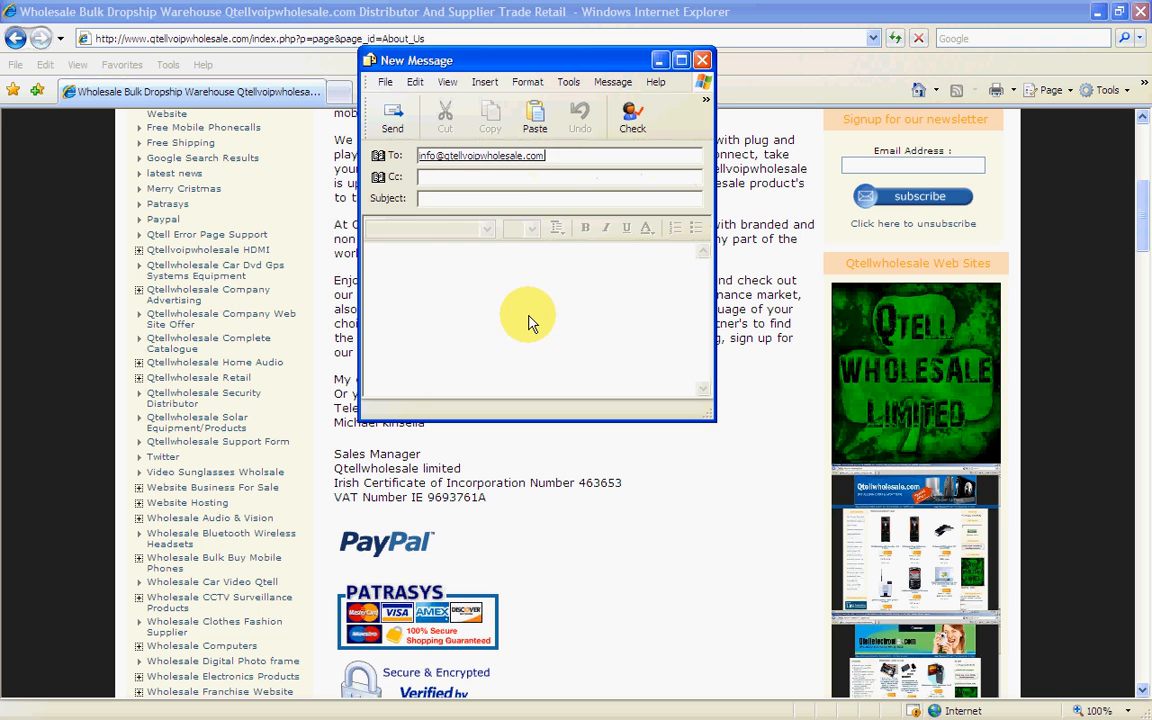
click(705, 62)
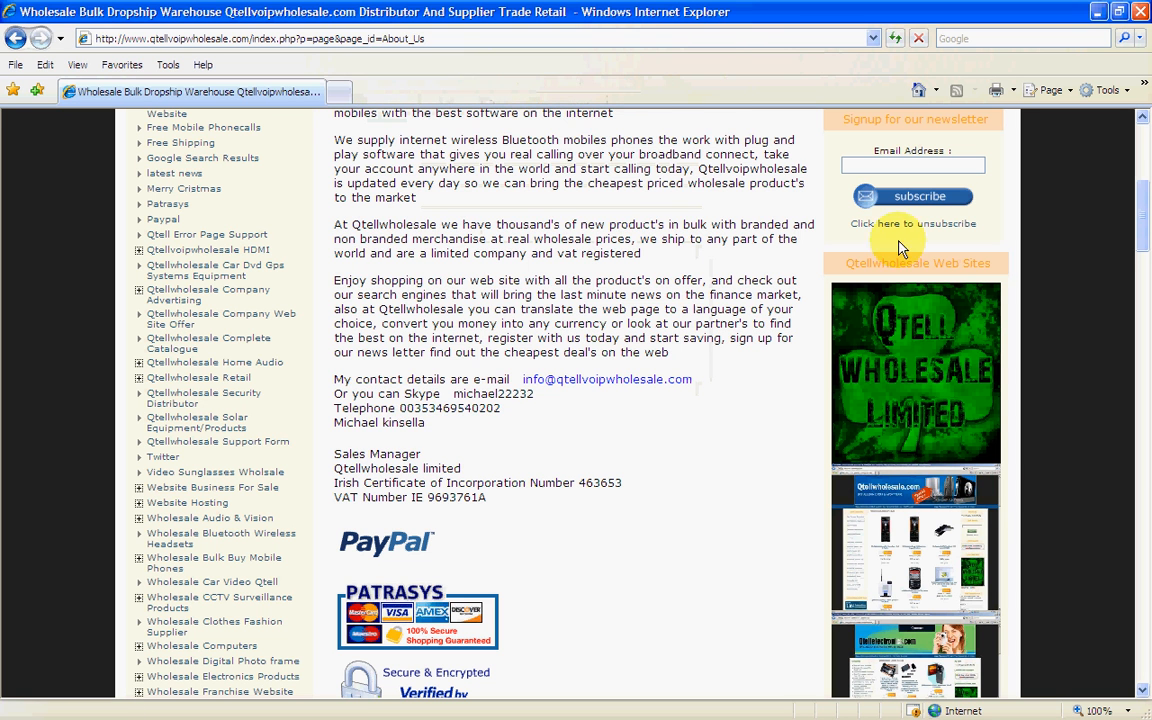
drag(1143, 231, 1143, 271)
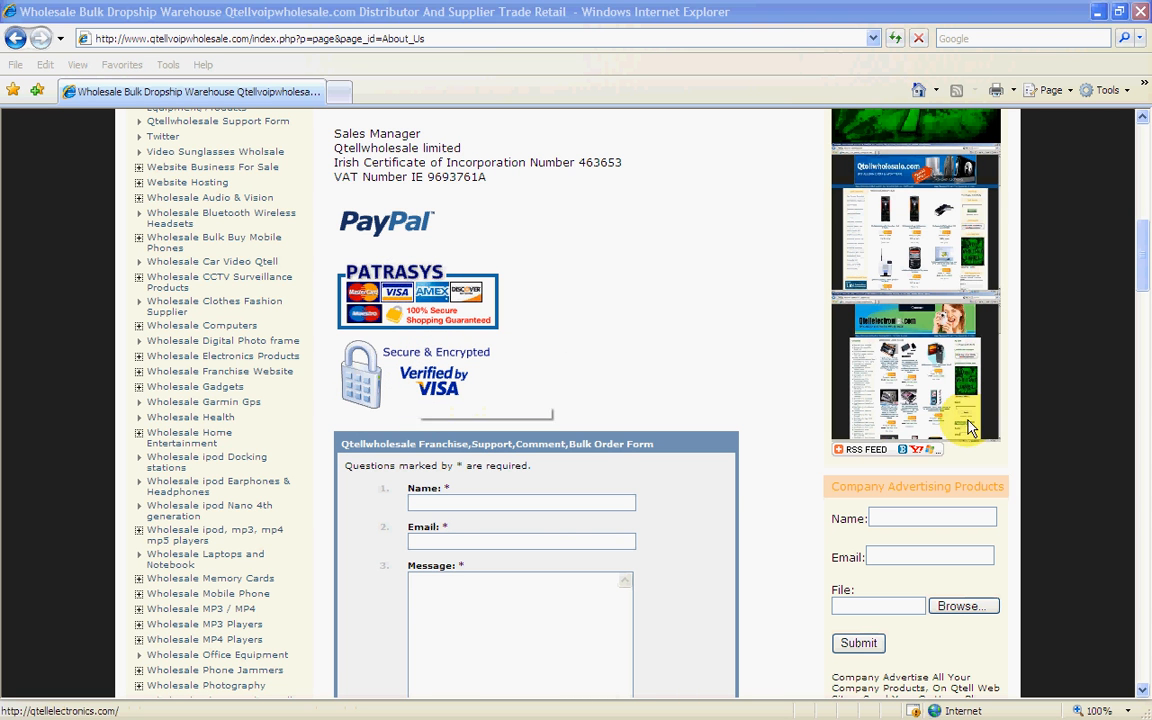
drag(1143, 272, 1100, 296)
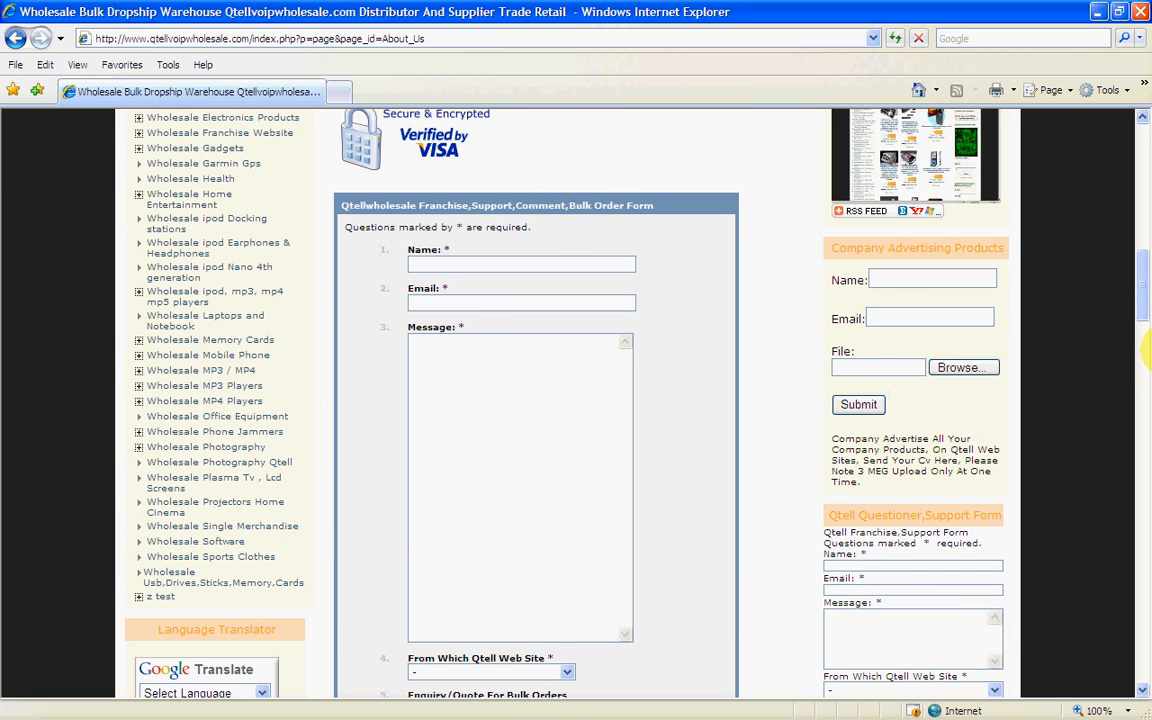
drag(1143, 293, 1111, 391)
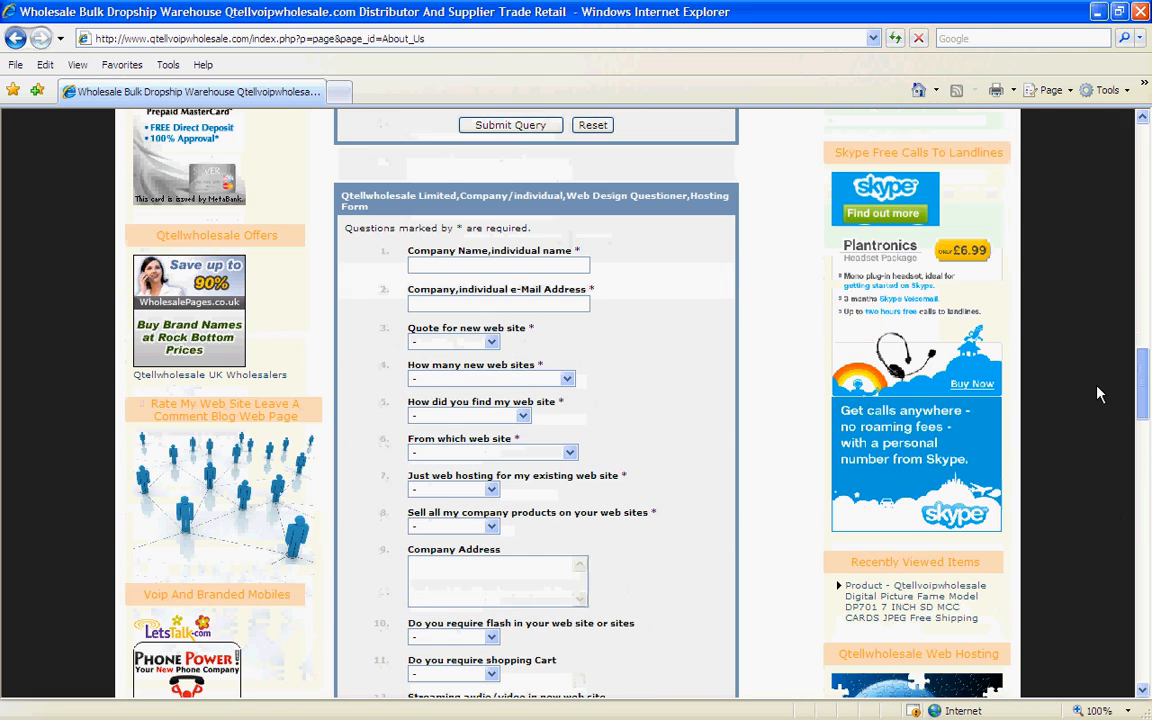
Examine the answer choices for website quote, number of new sites and how the site was found in the web design form
click(491, 342)
click(495, 345)
click(566, 380)
click(500, 390)
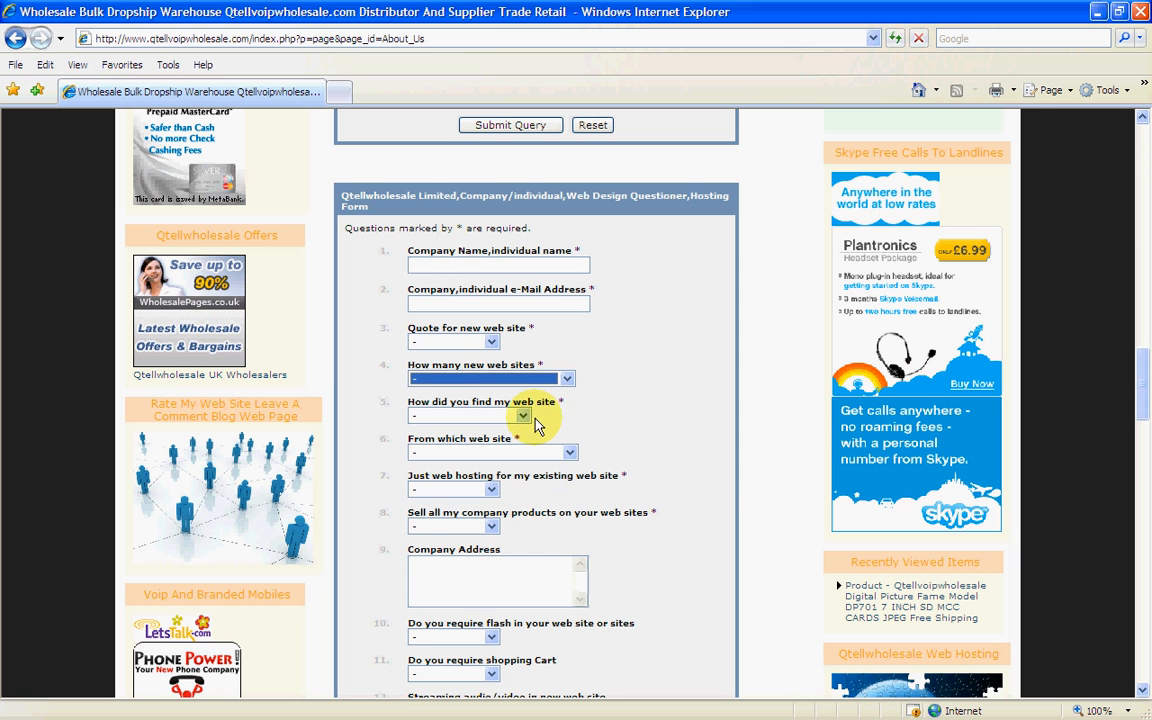
click(524, 417)
click(524, 418)
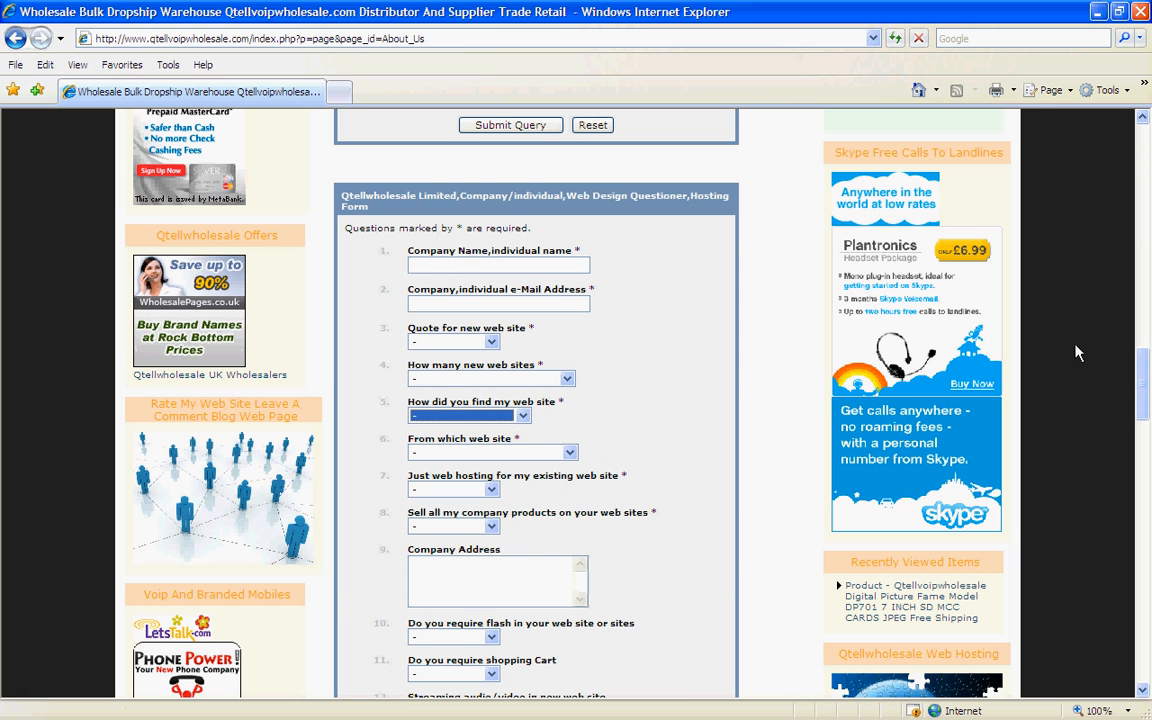
Put the storefront window away and return to the Site Text Pages list in the administrator area
drag(1143, 405, 1141, 175)
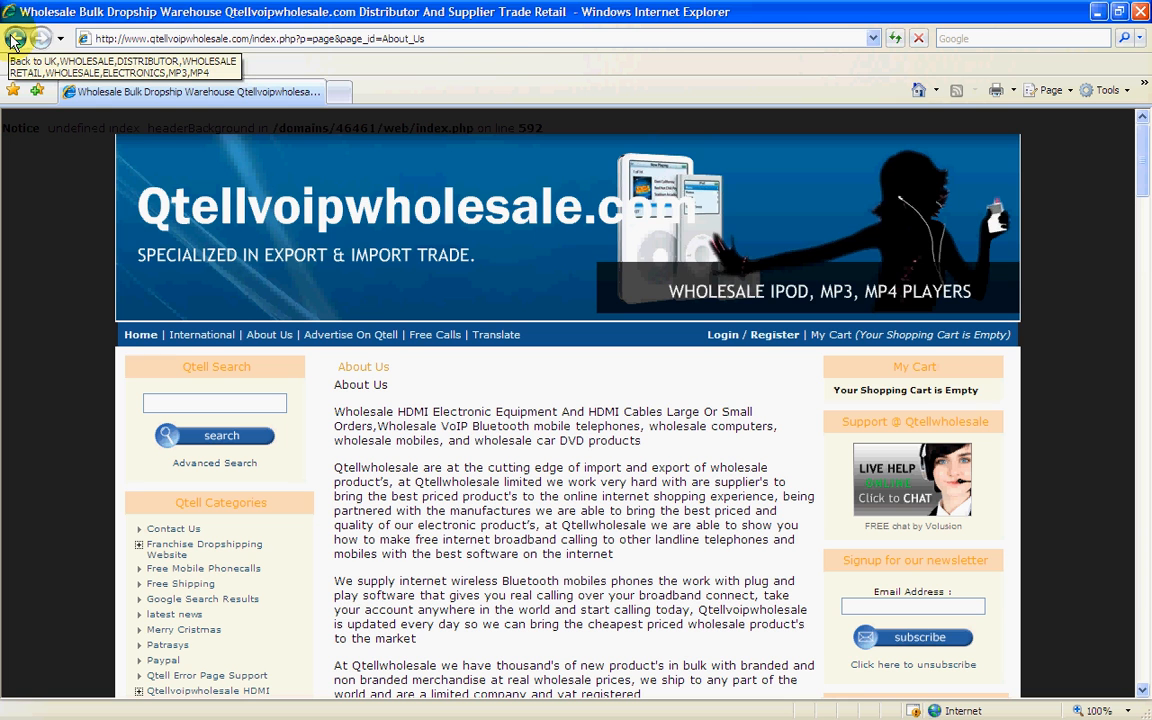
click(1121, 14)
drag(607, 237, 1151, 274)
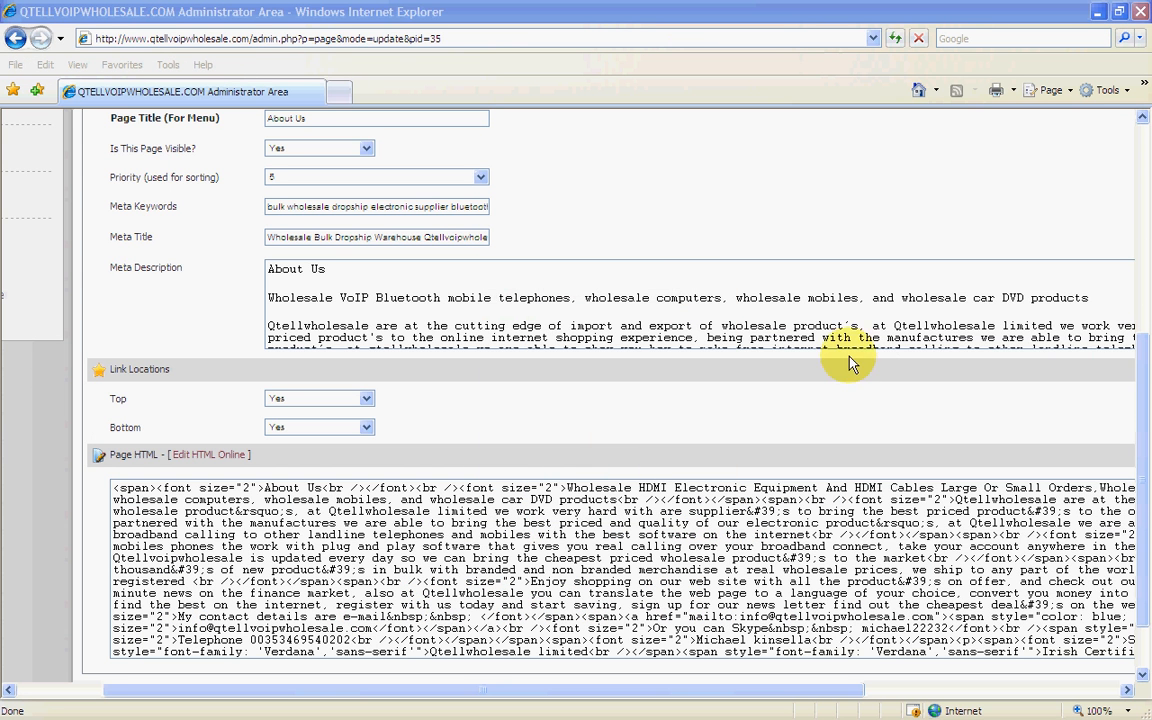
drag(1143, 424, 1142, 219)
mouse_move(328, 155)
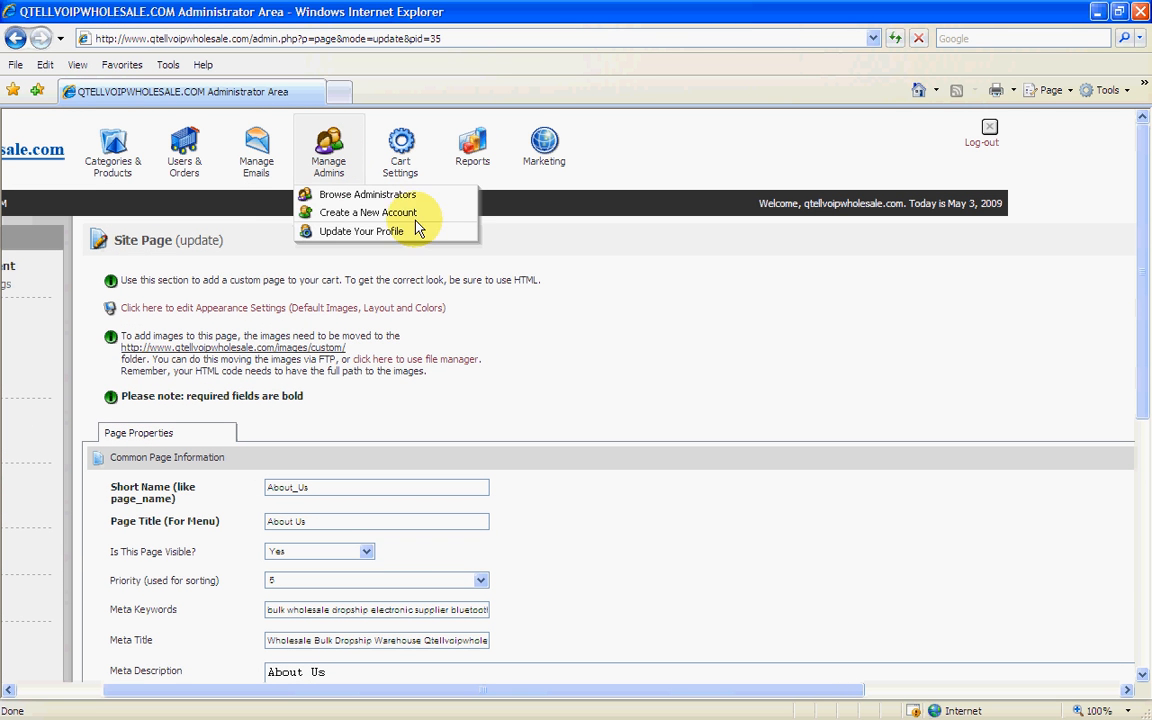
click(14, 40)
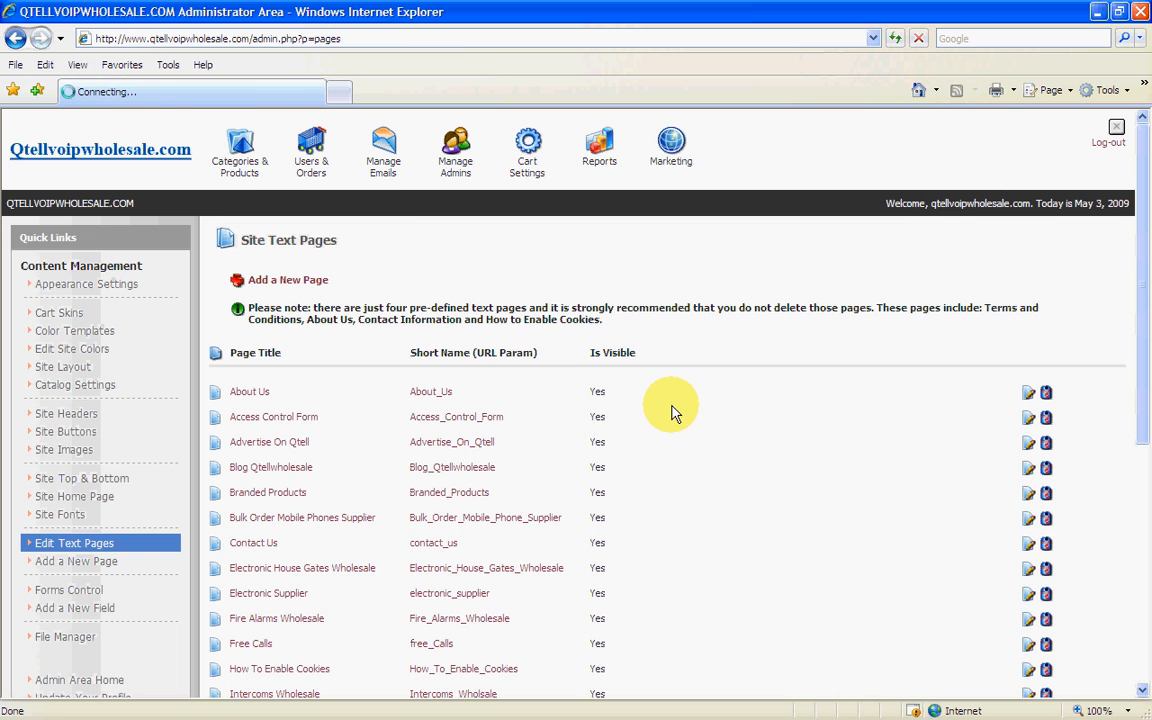
Start a new text page with short name "test_test", page title "test test" and meta keywords "test,test,etc"
click(300, 284)
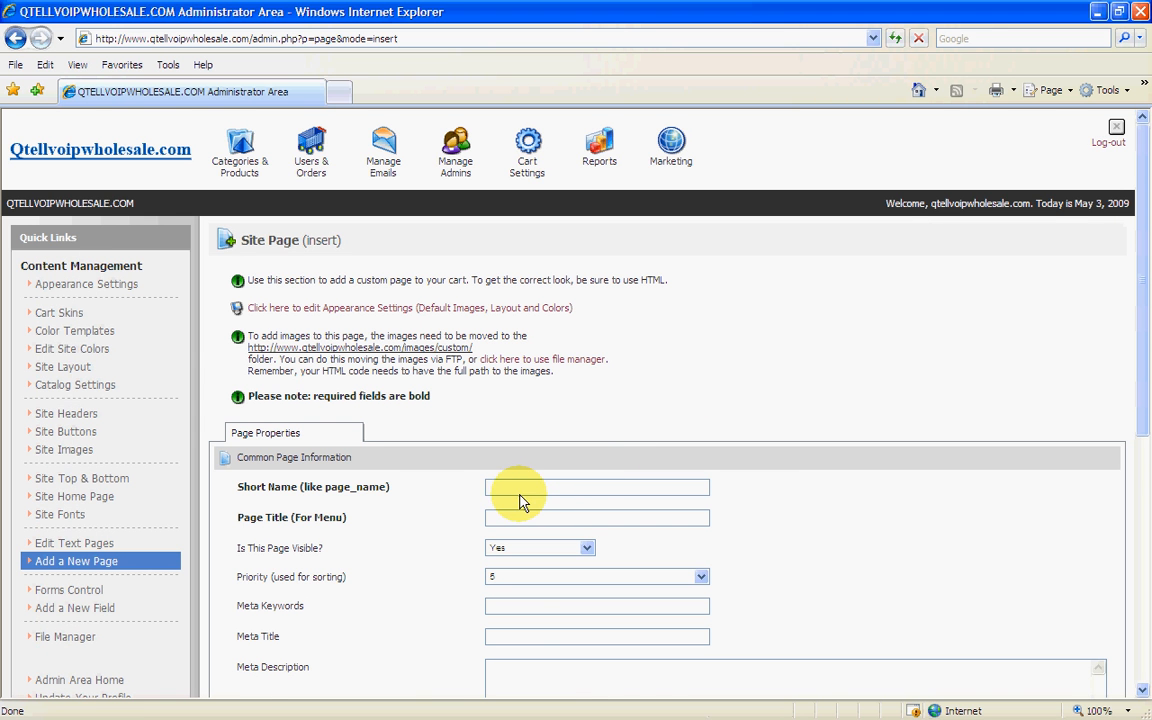
text(test test)
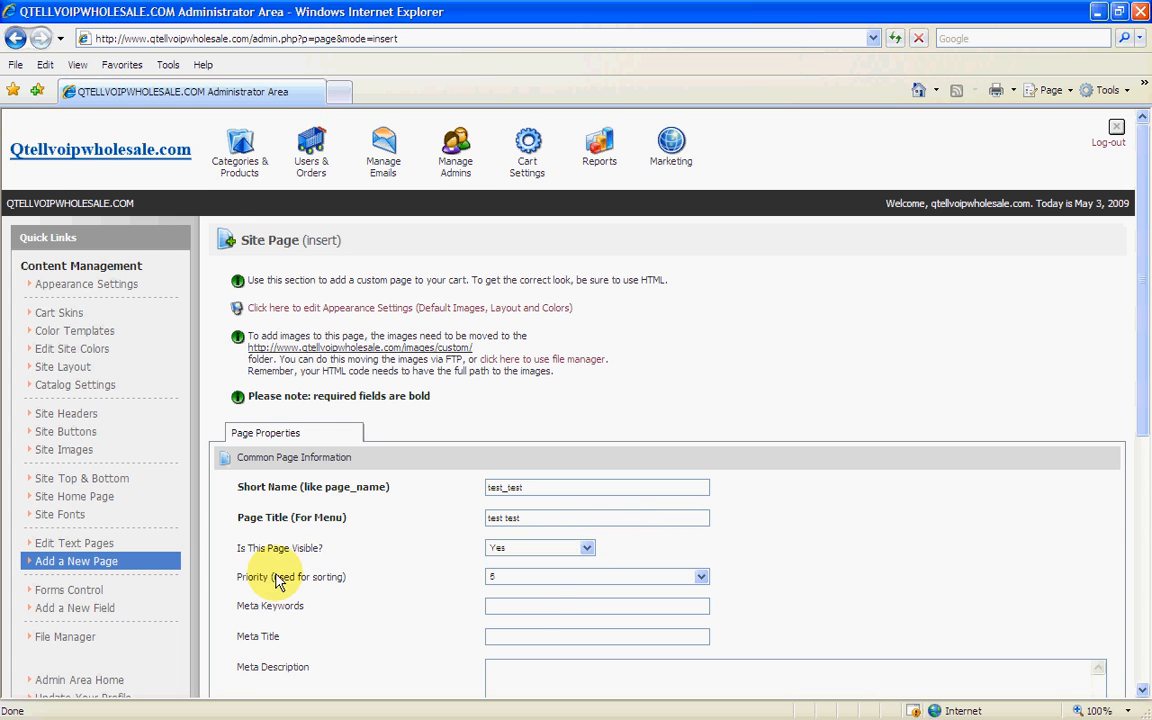
scroll(836, 591, down, 3)
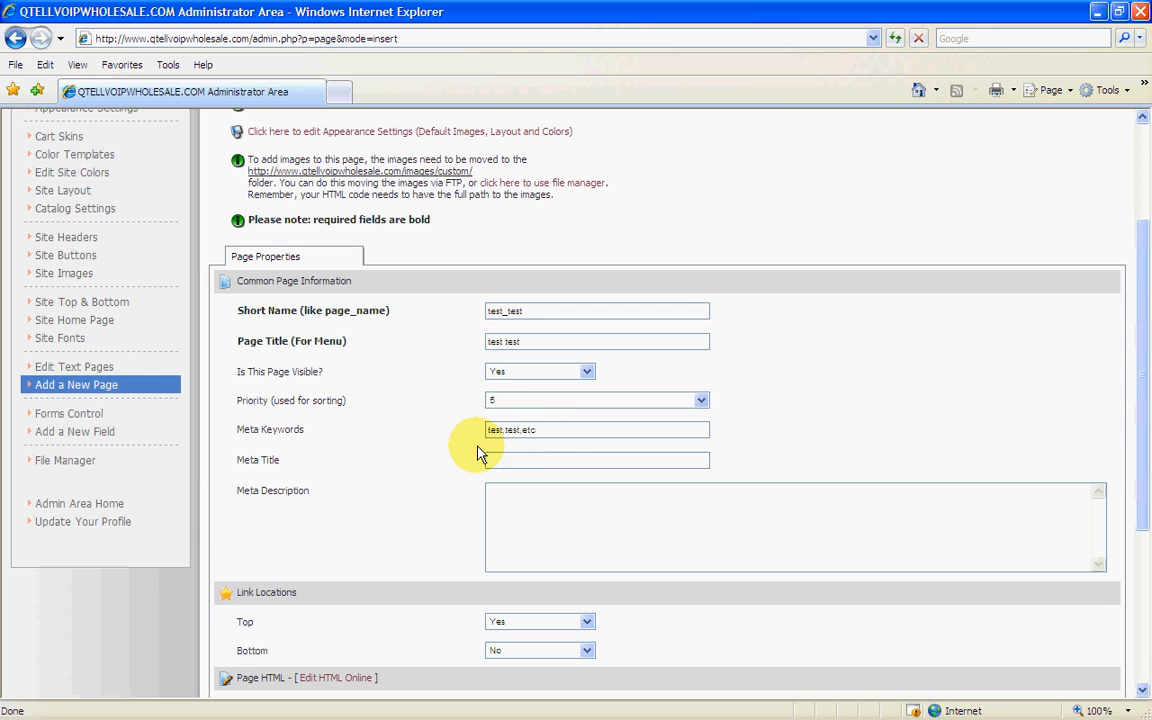
double_click(533, 462)
key(Escape)
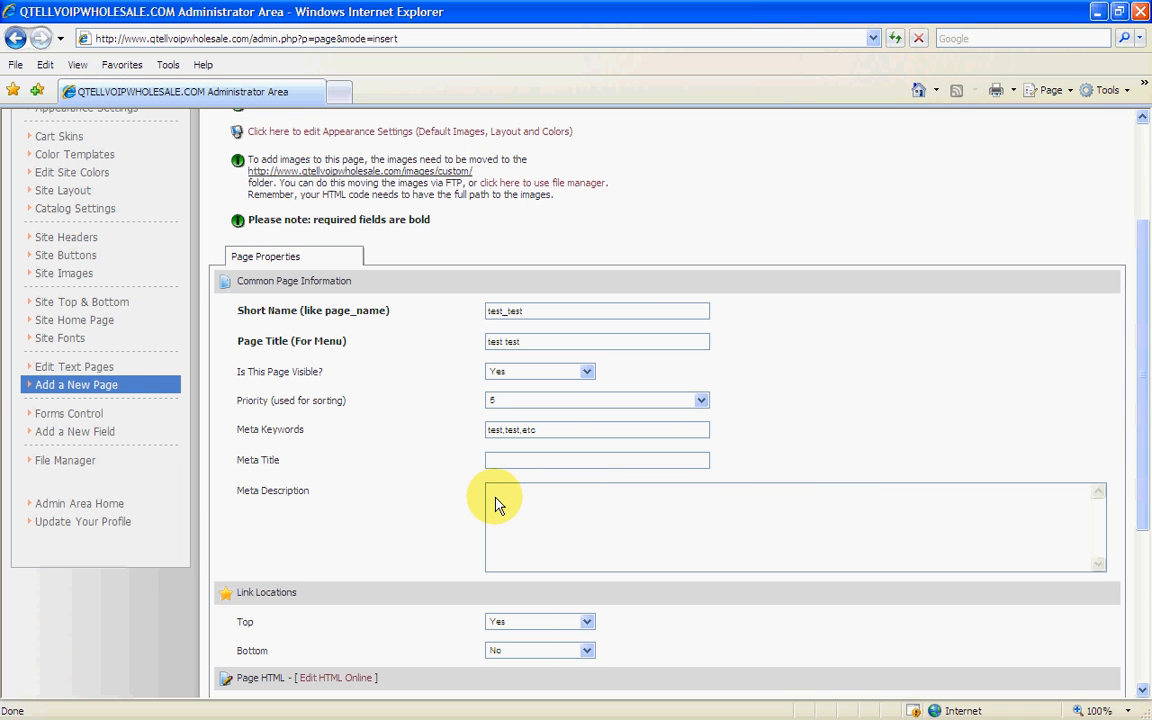
Set the new page's top link location to No and open its HTML content in the online editor
drag(1147, 450, 1138, 570)
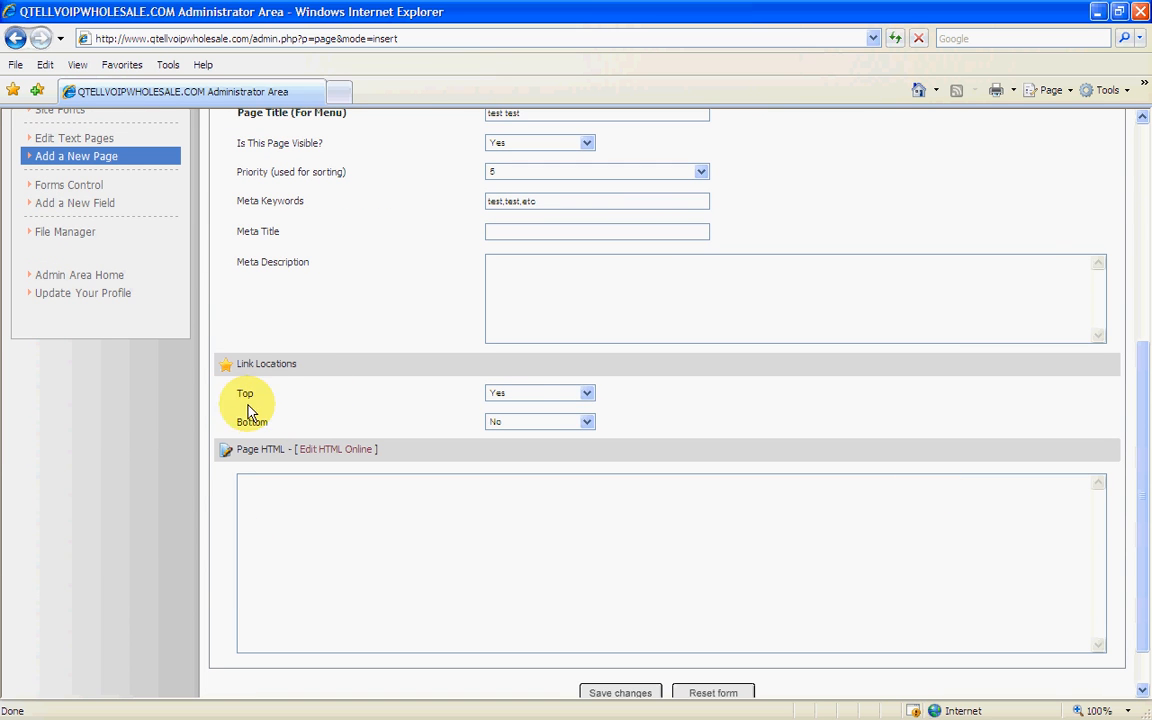
click(588, 394)
click(566, 414)
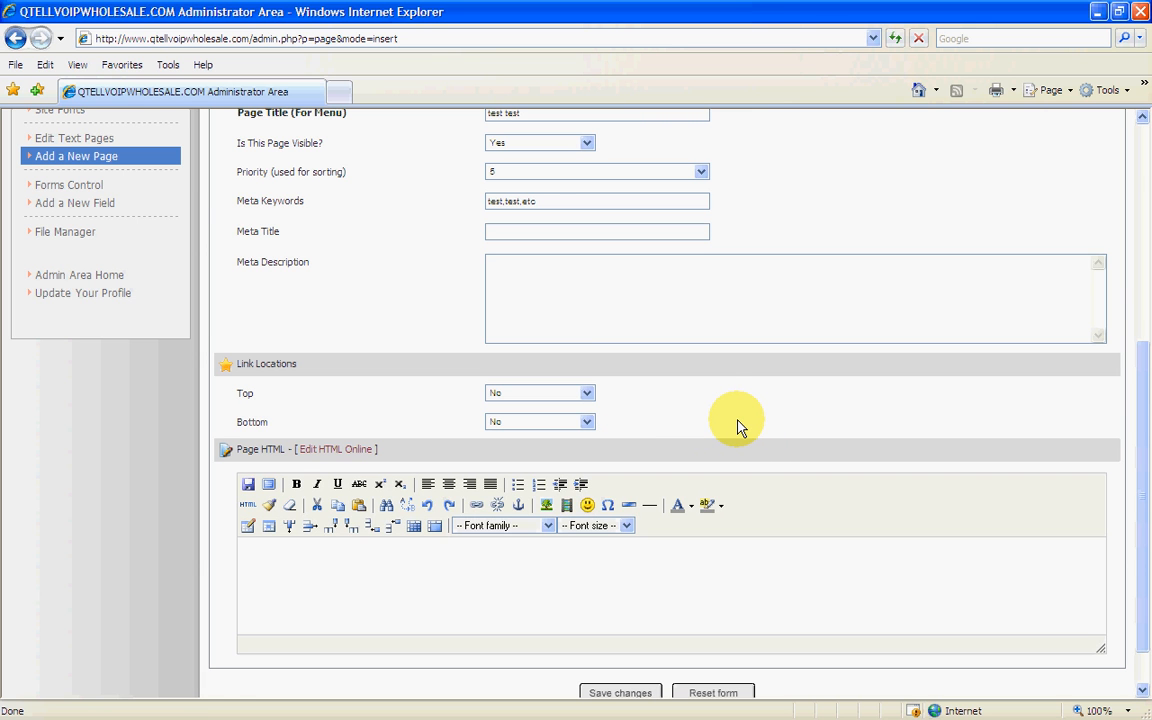
Save the new page with the body text "test" at font size 7 (36 pt)
drag(1145, 560, 1124, 633)
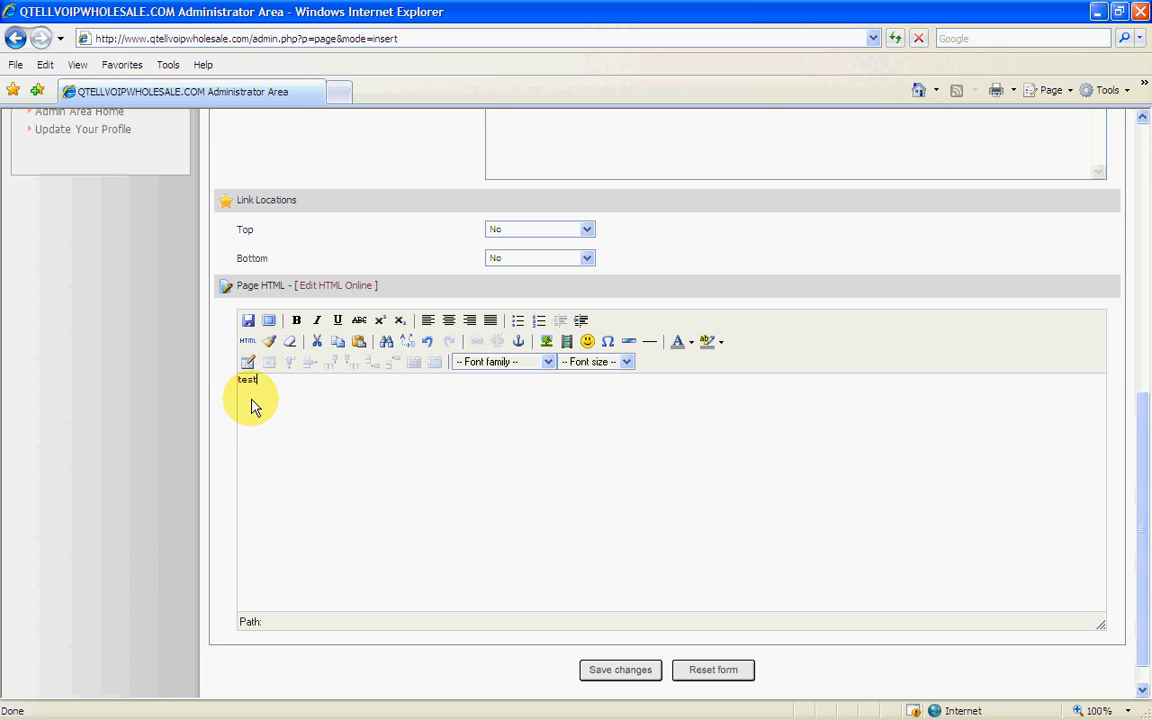
click(627, 363)
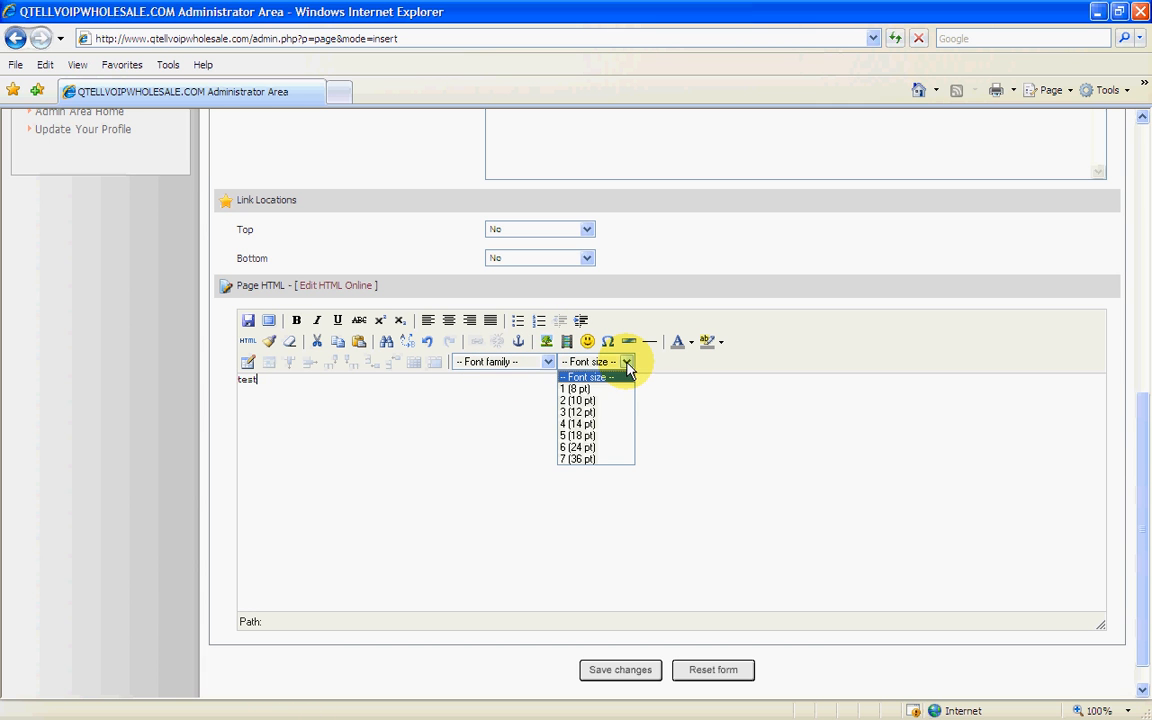
click(585, 460)
drag(283, 386, 193, 380)
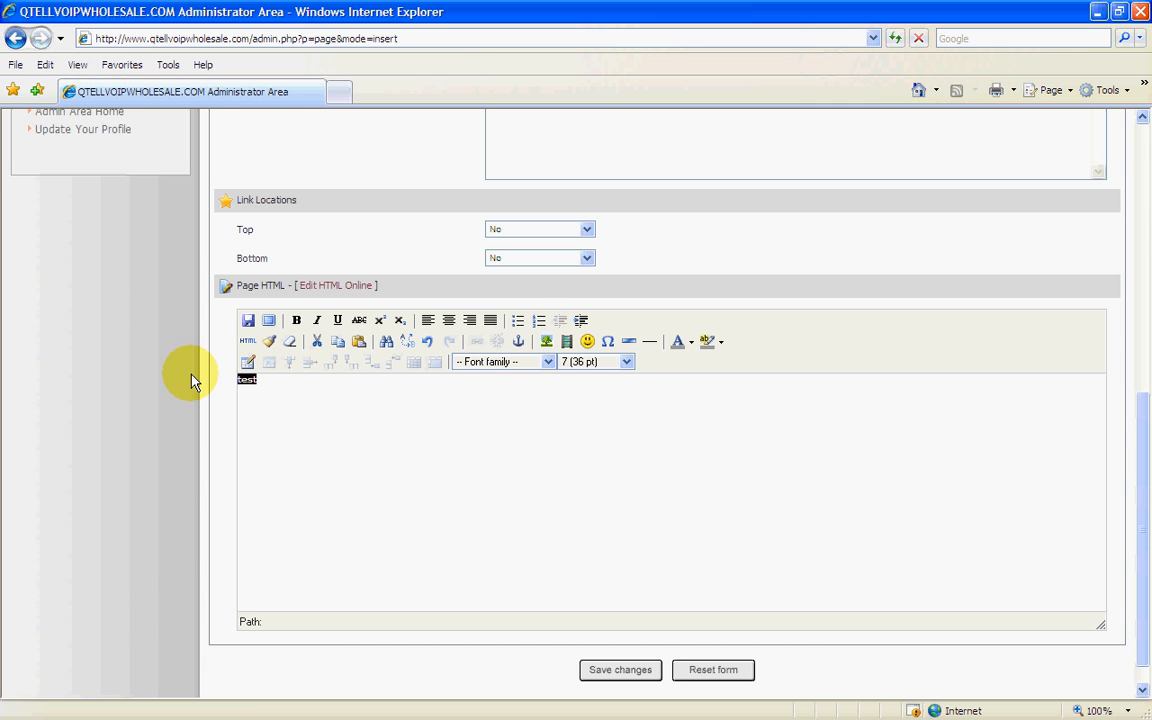
click(627, 362)
click(586, 459)
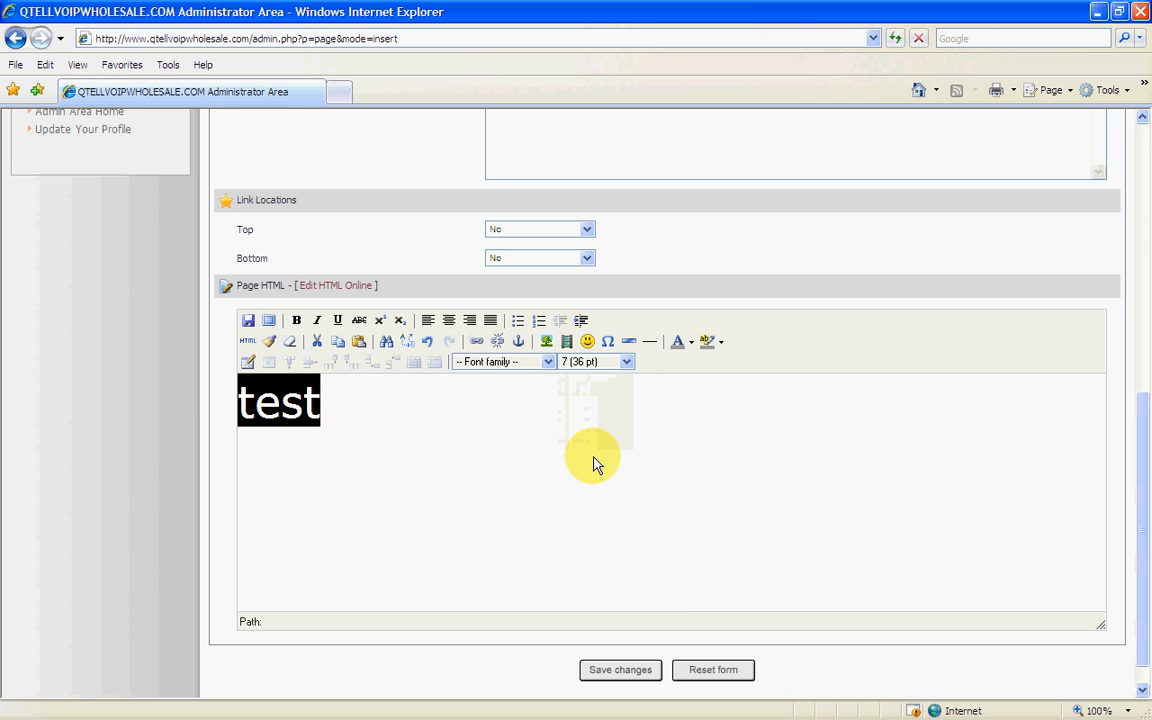
click(621, 671)
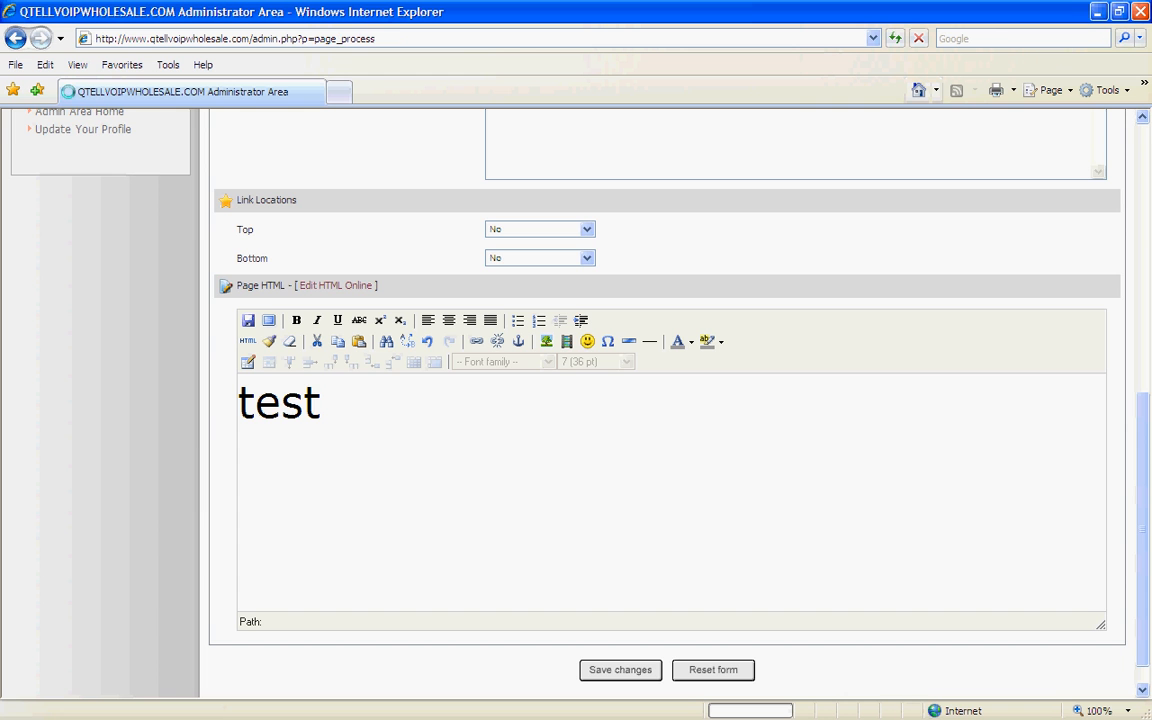
Check the footer links on the storefront's About Us page for the new test page, then put the storefront window away
drag(1148, 382, 590, 272)
click(714, 268)
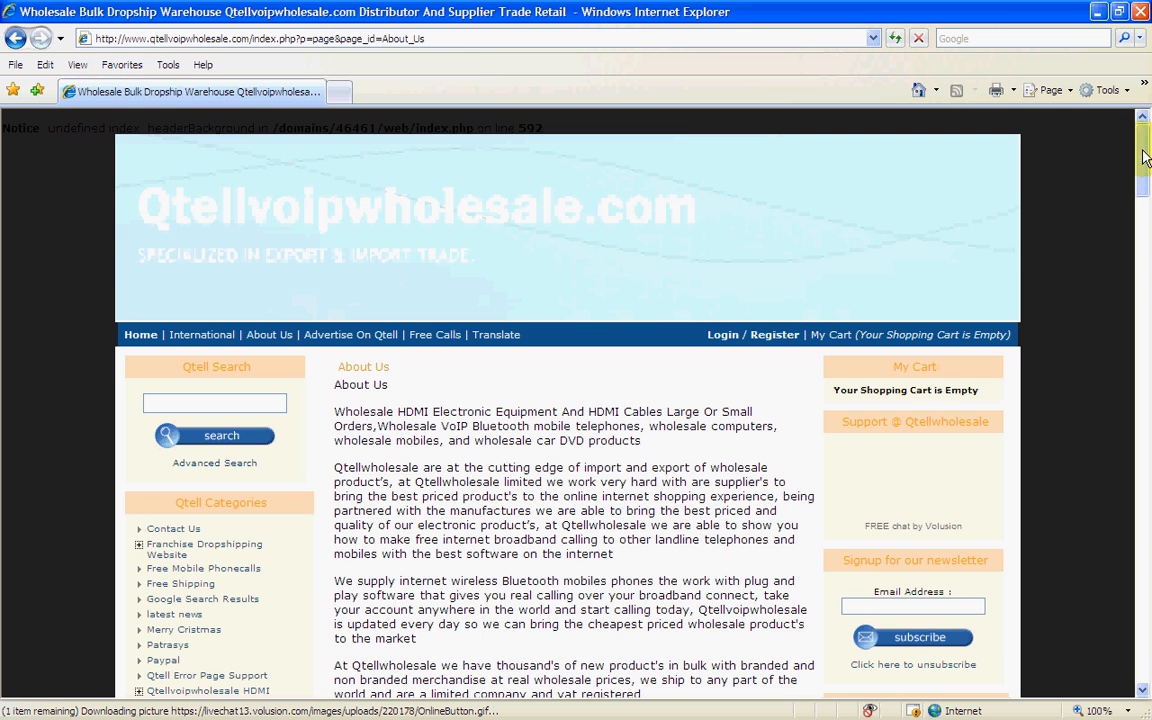
drag(1145, 240, 1143, 289)
drag(1145, 240, 1147, 655)
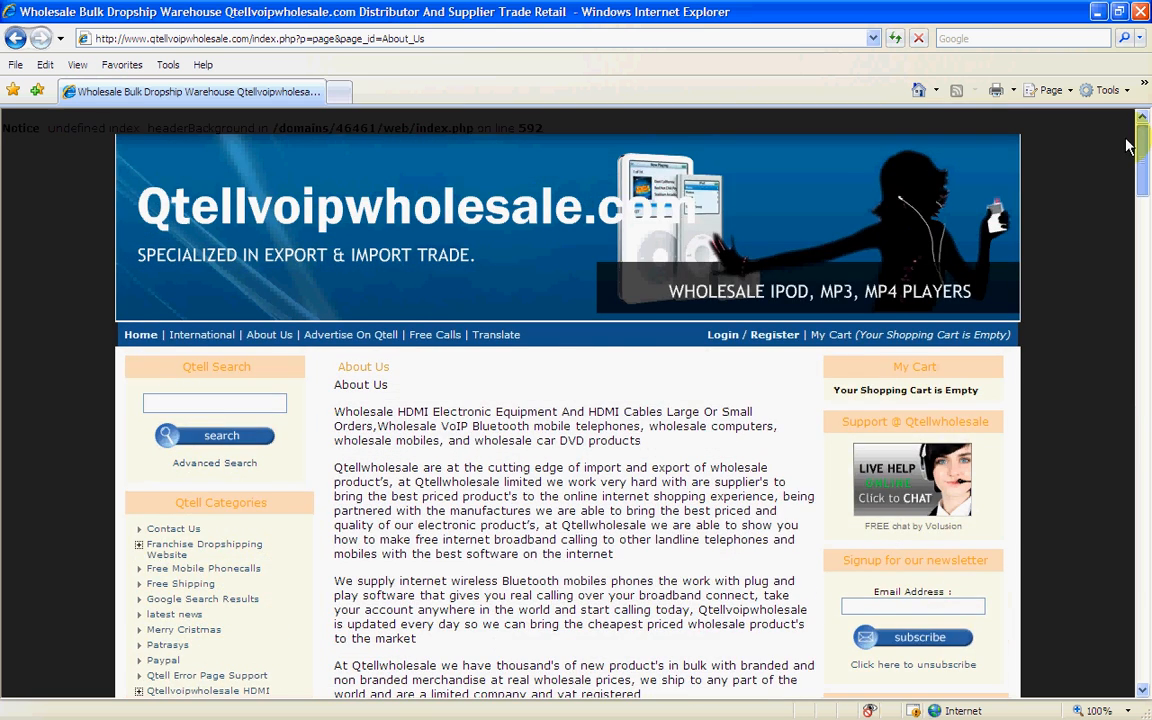
scroll(1130, 155, down, 2)
drag(1140, 165, 1136, 643)
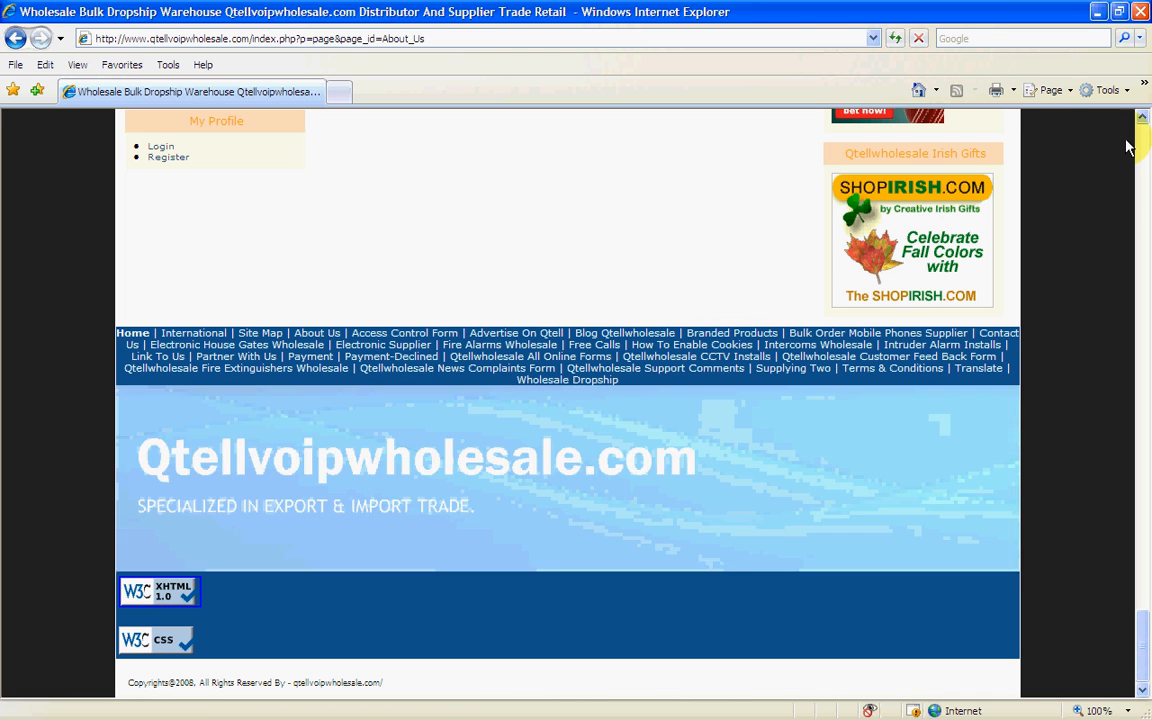
click(1119, 12)
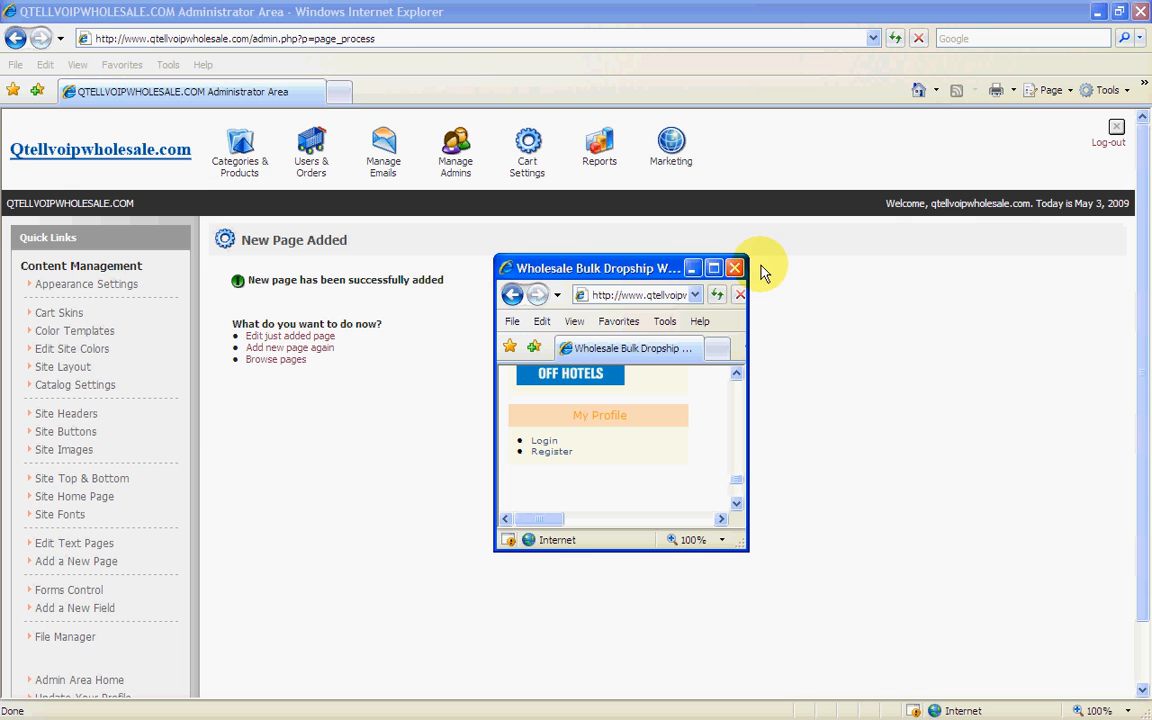
click(714, 274)
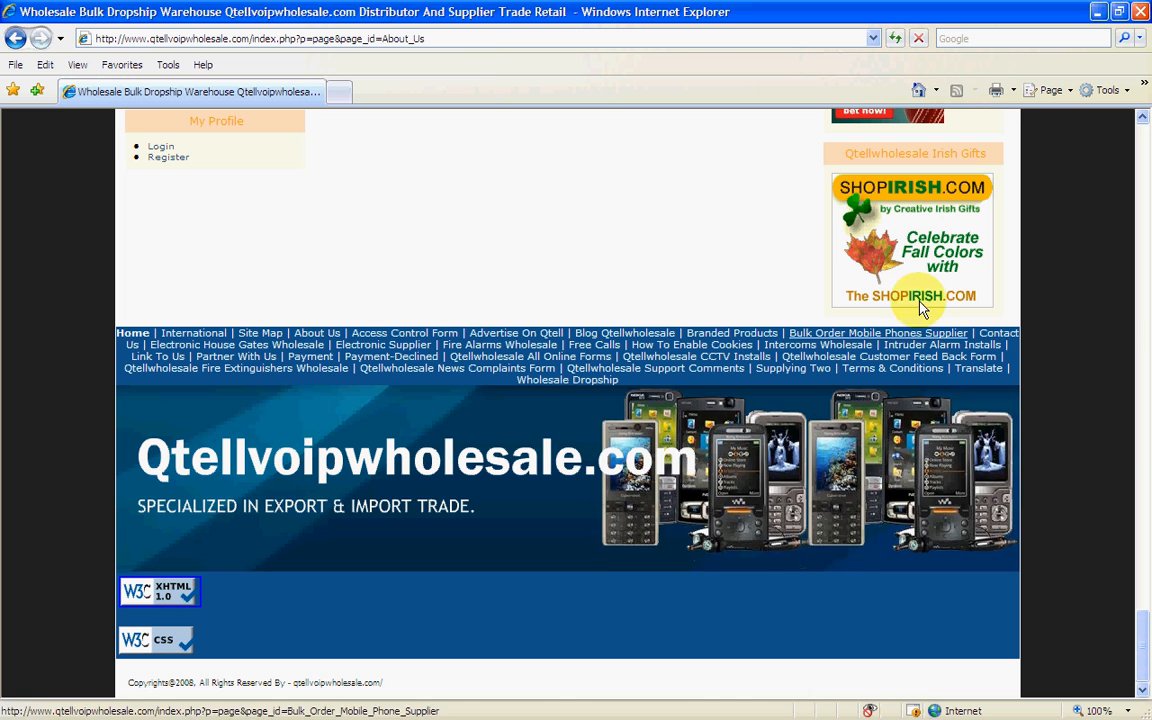
click(1120, 11)
drag(610, 276, 1060, 285)
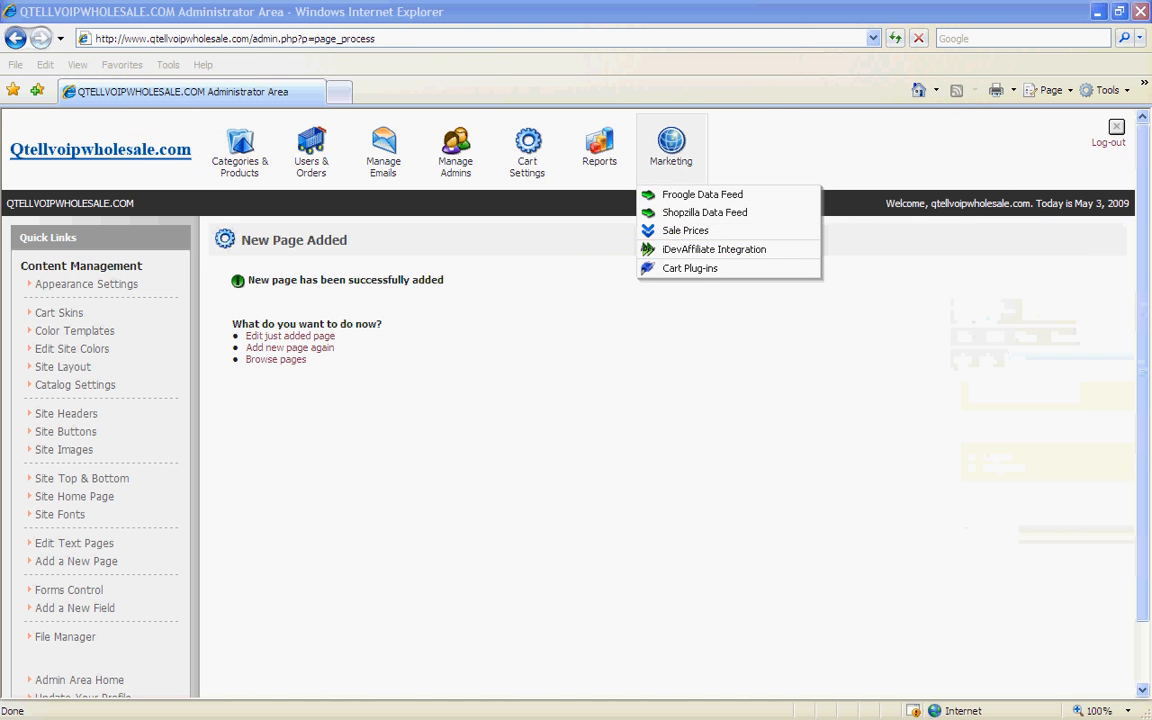
Open the "test test" page for editing from the administrator area's Site Text Pages list
mouse_move(302, 142)
mouse_move(528, 150)
click(548, 306)
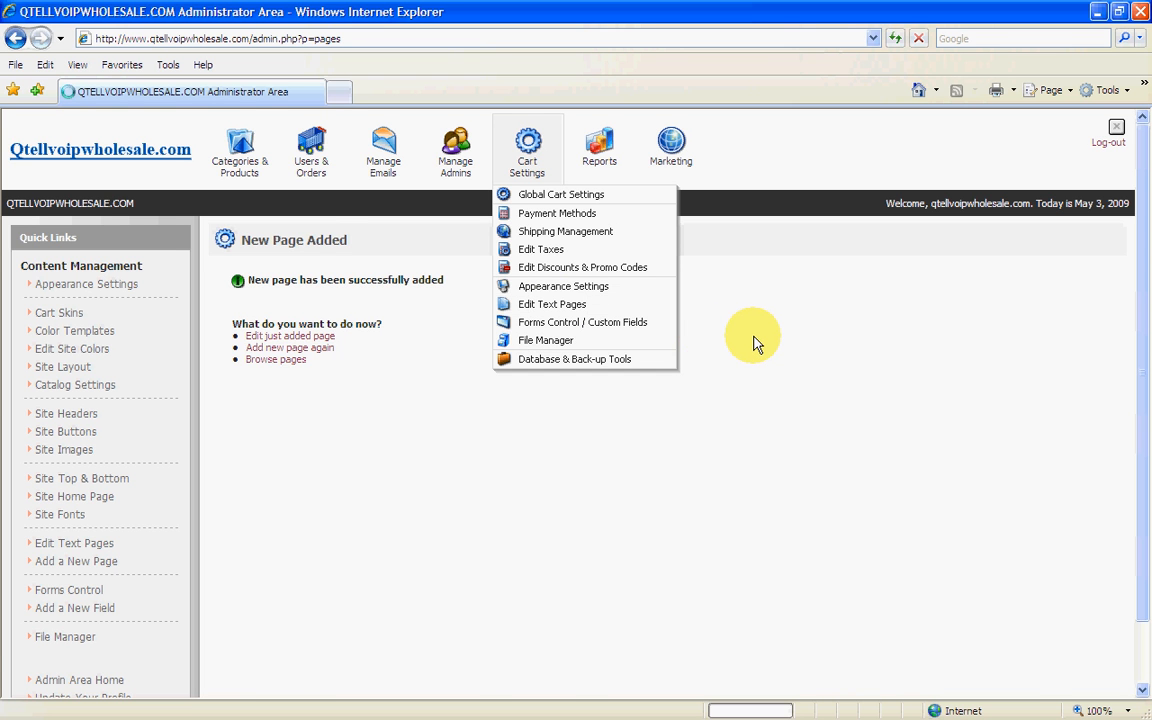
drag(1141, 378, 1134, 617)
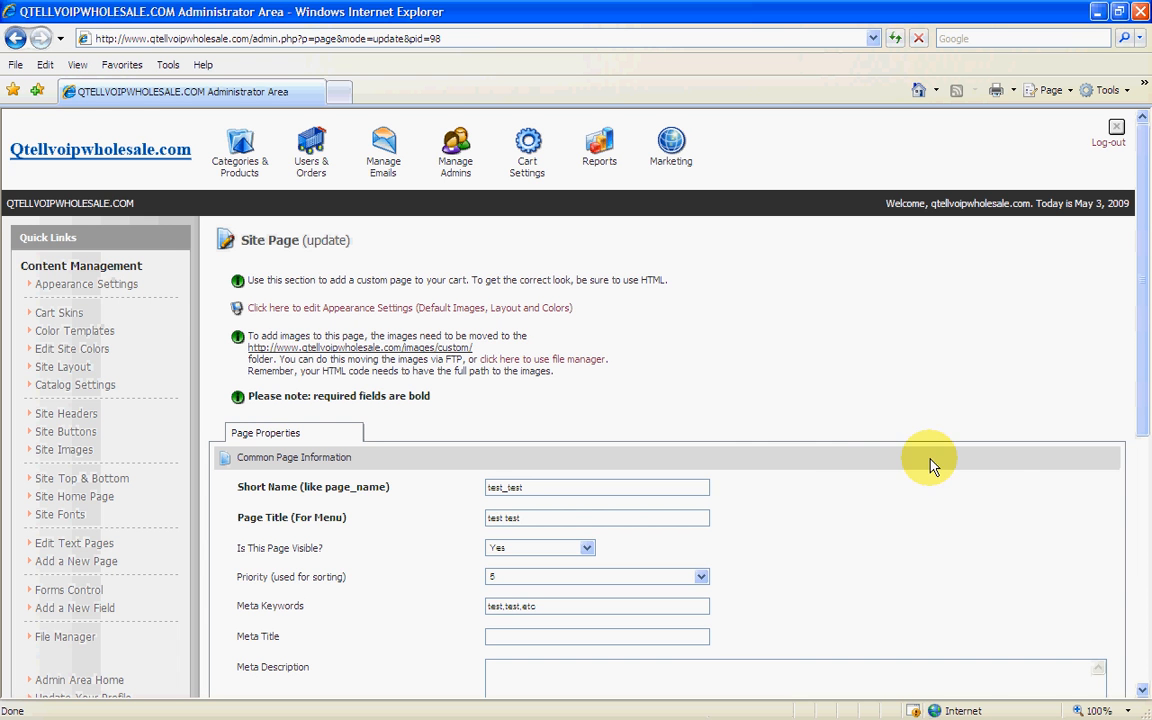
Set the "test test" page's bottom link location to Yes and save the changes
scroll(1135, 450, down, 5)
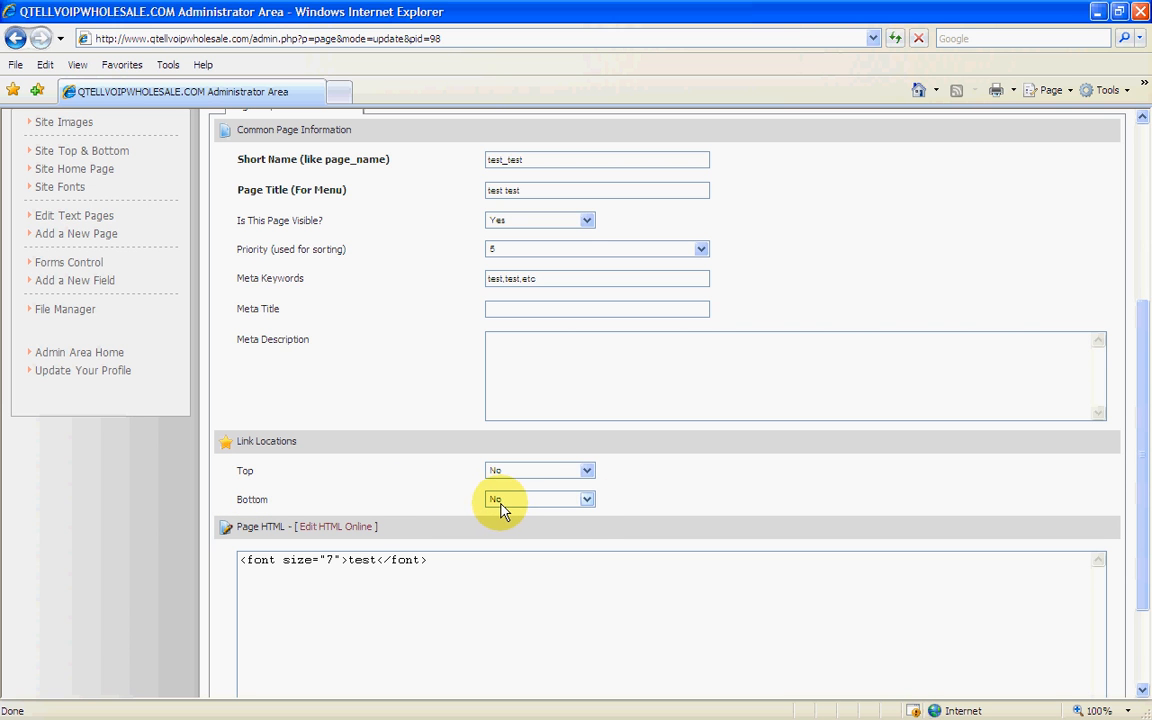
click(565, 526)
drag(1143, 530, 1139, 609)
click(641, 645)
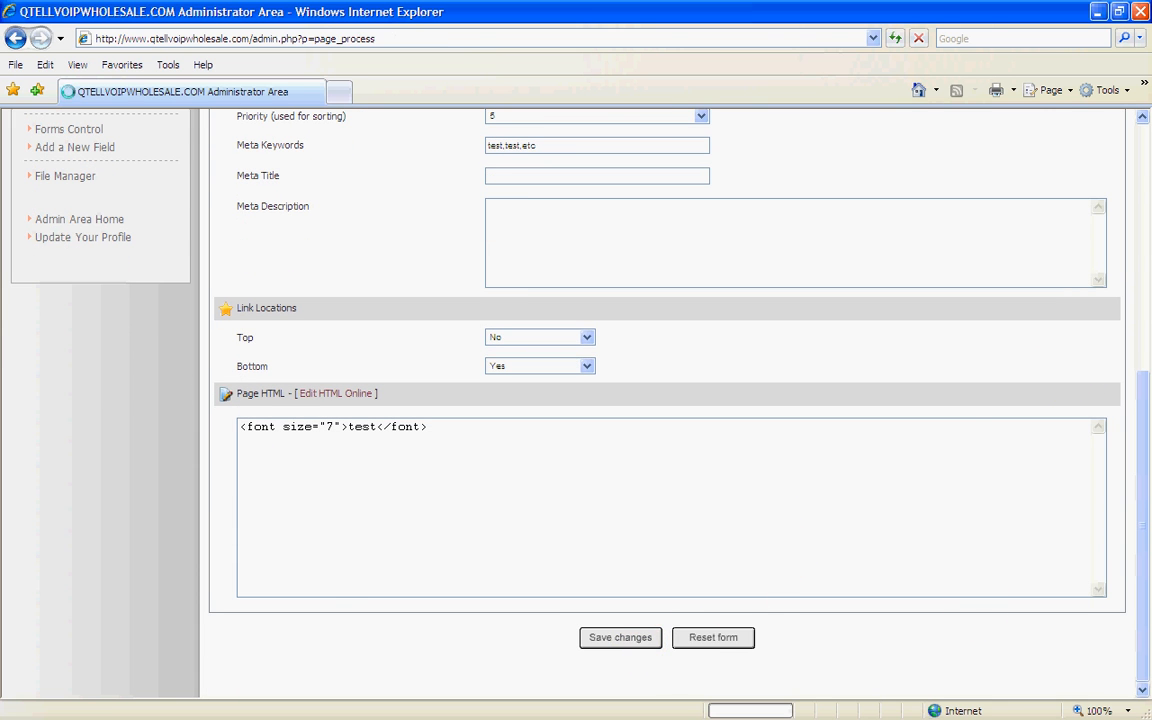
Reload the storefront's About Us page and open the "test test" page from the footer links
drag(597, 301, 591, 295)
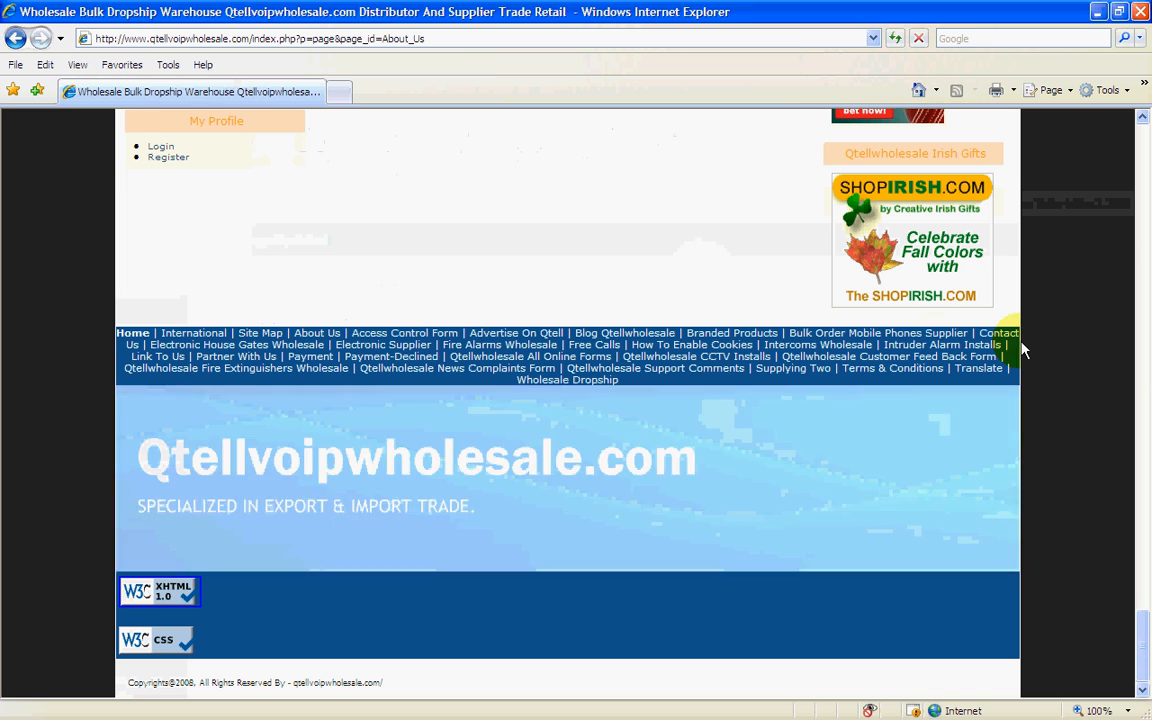
click(895, 39)
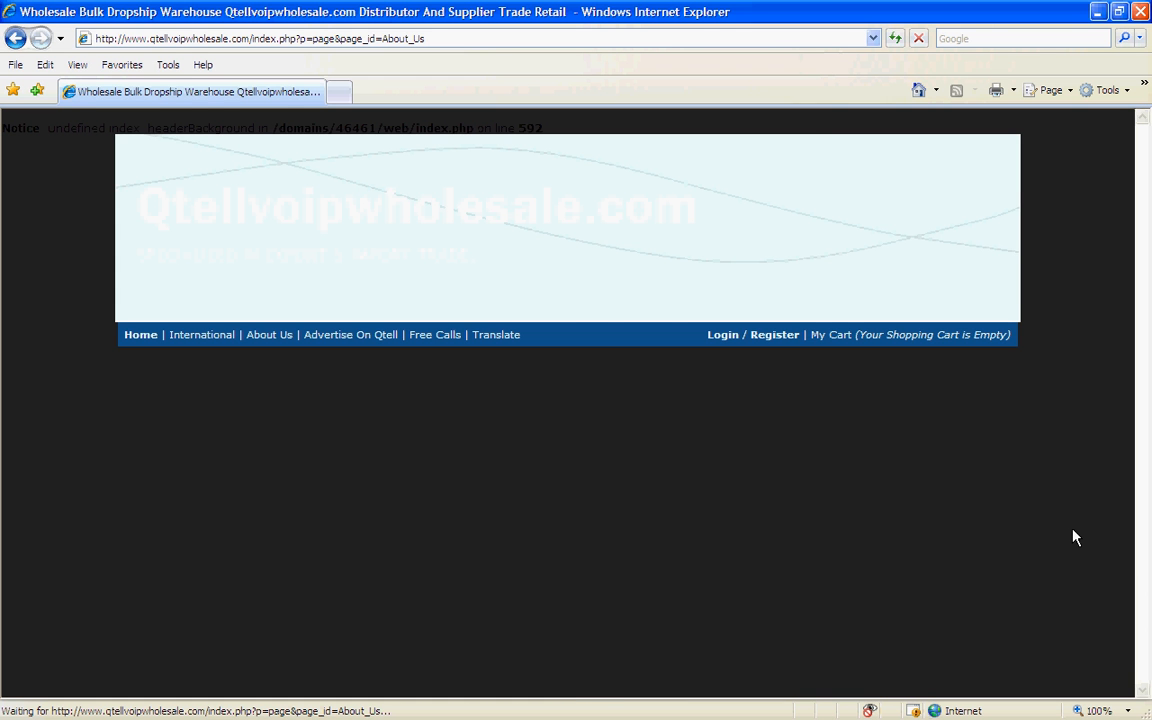
scroll(1074, 531, down, 20)
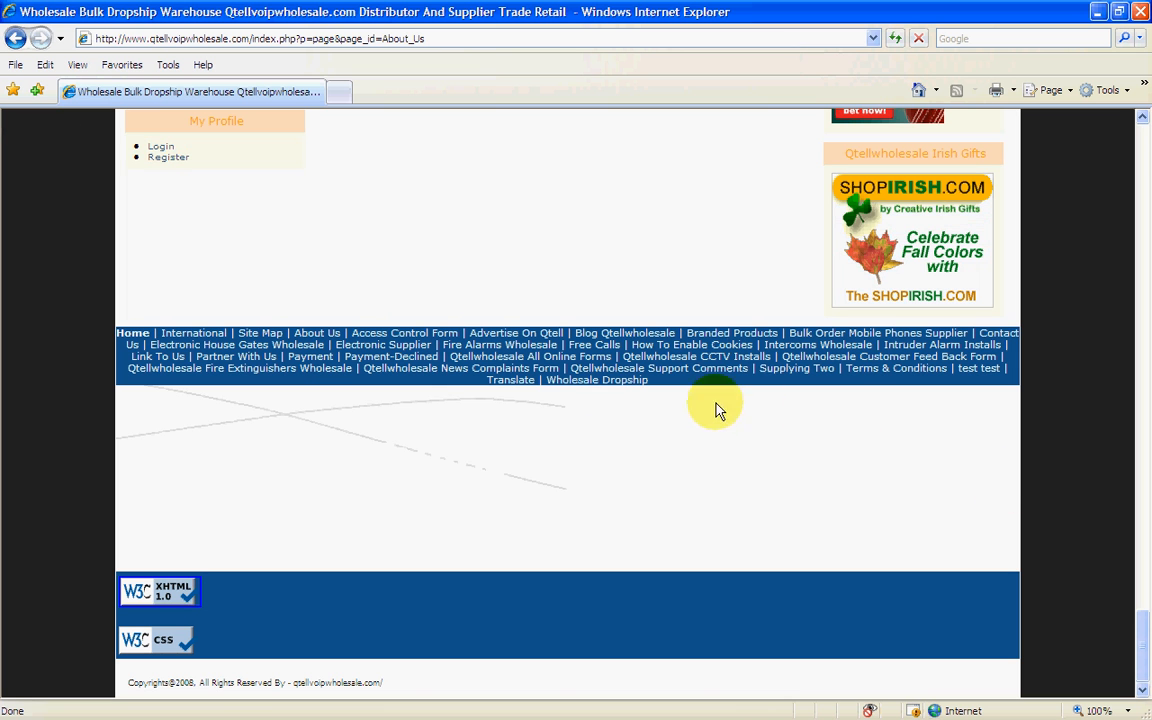
click(977, 369)
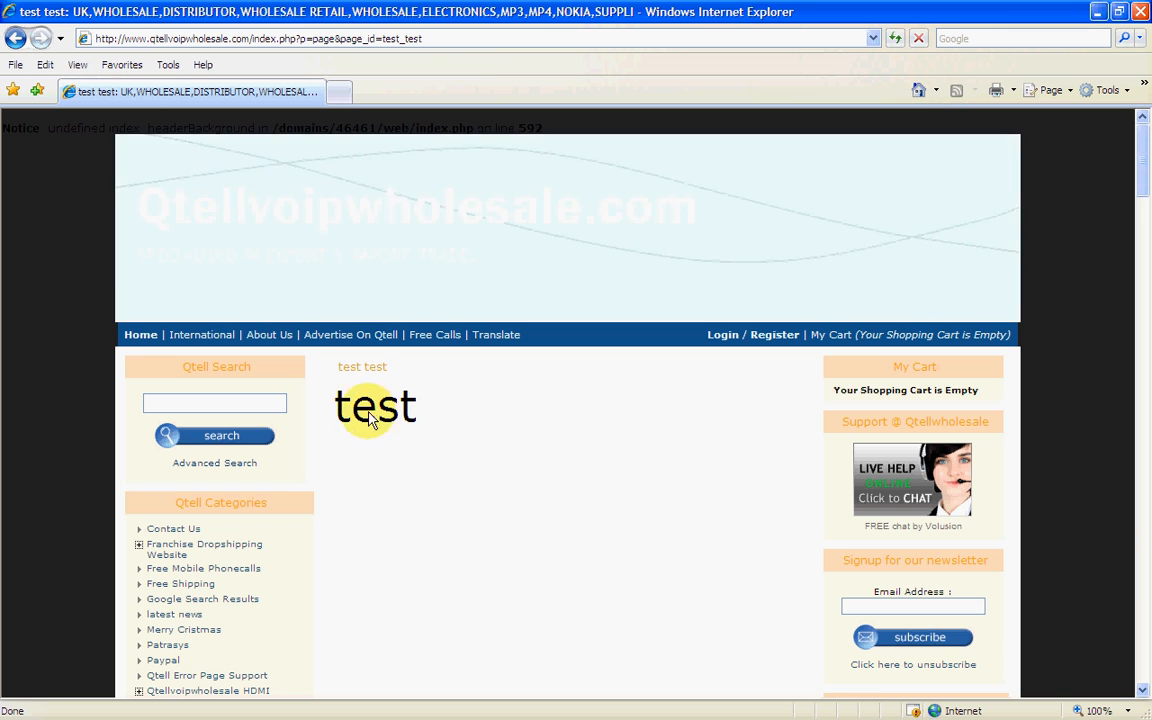
Look through the "test test" page on the storefront and put the storefront window away
drag(1140, 195, 1124, 520)
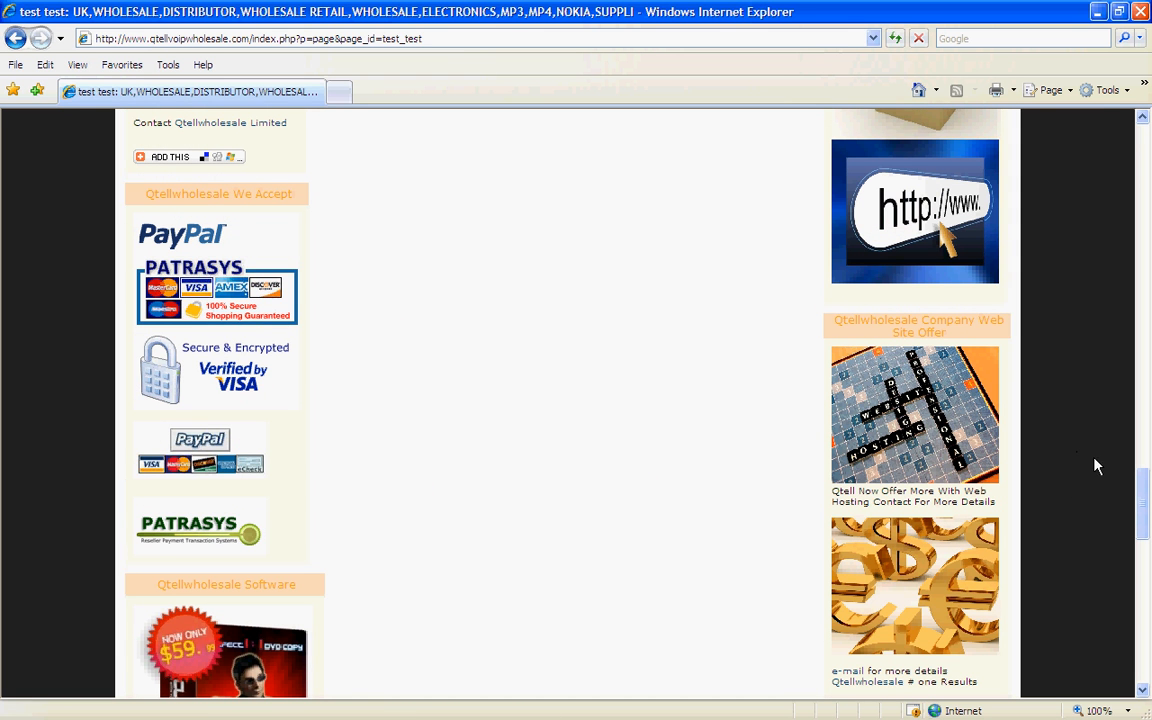
drag(1145, 535, 1143, 470)
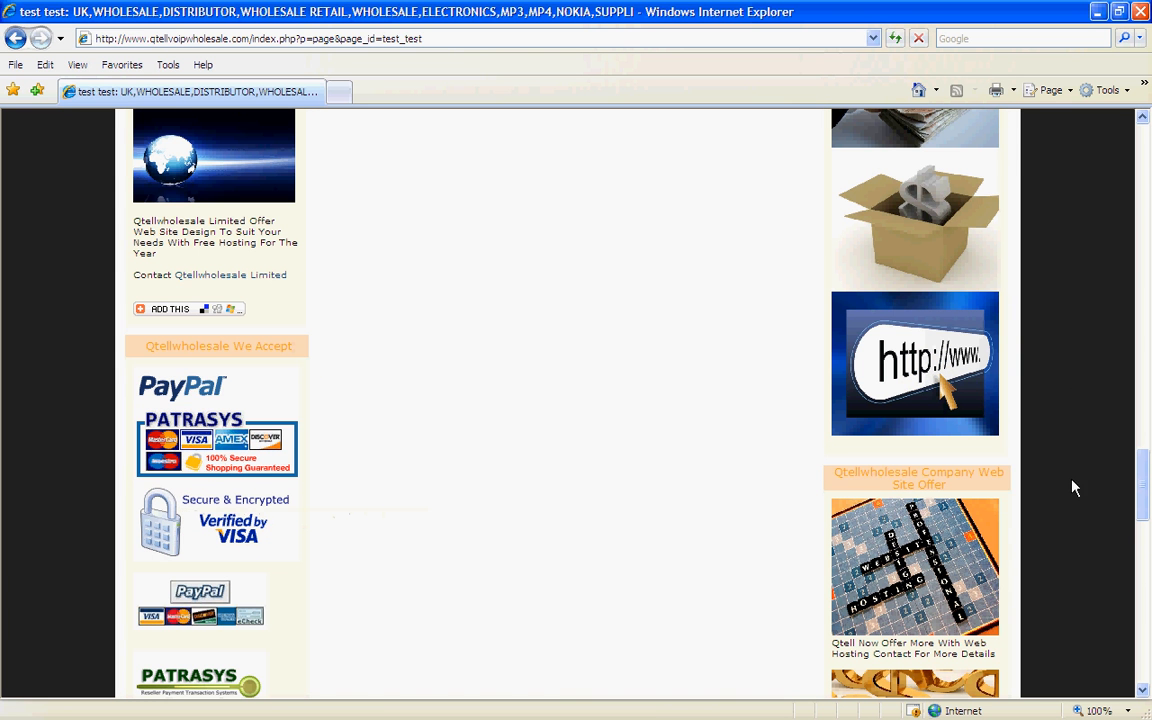
drag(1143, 509, 1143, 110)
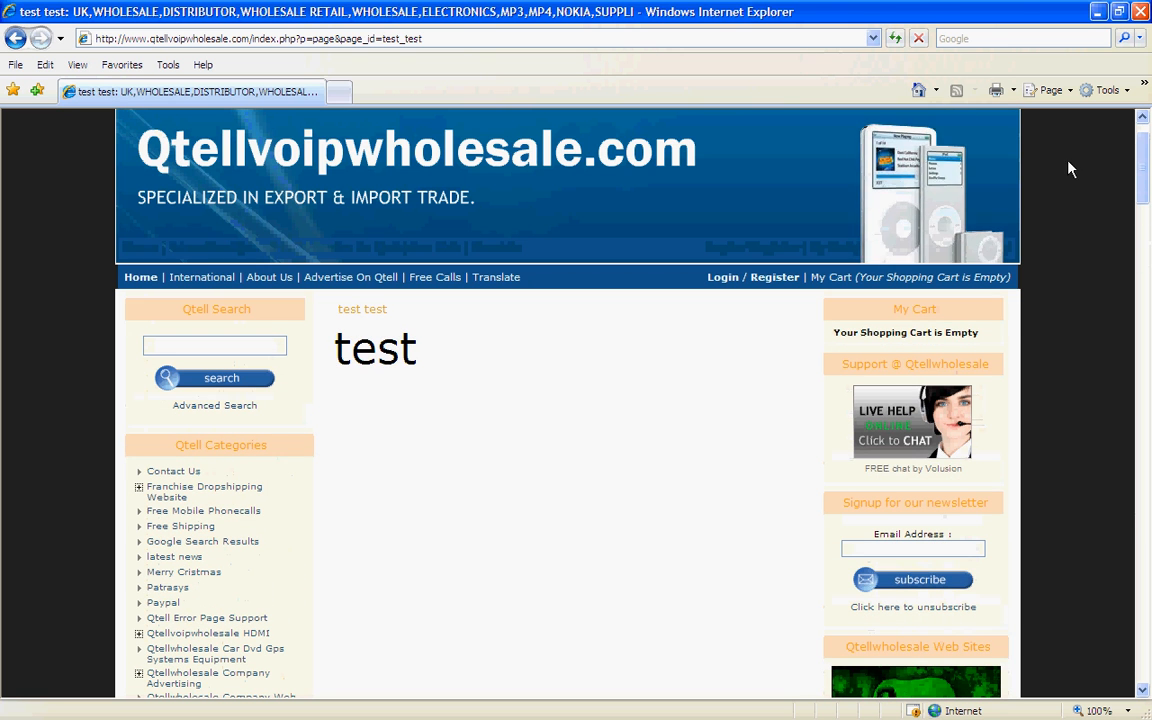
click(1119, 11)
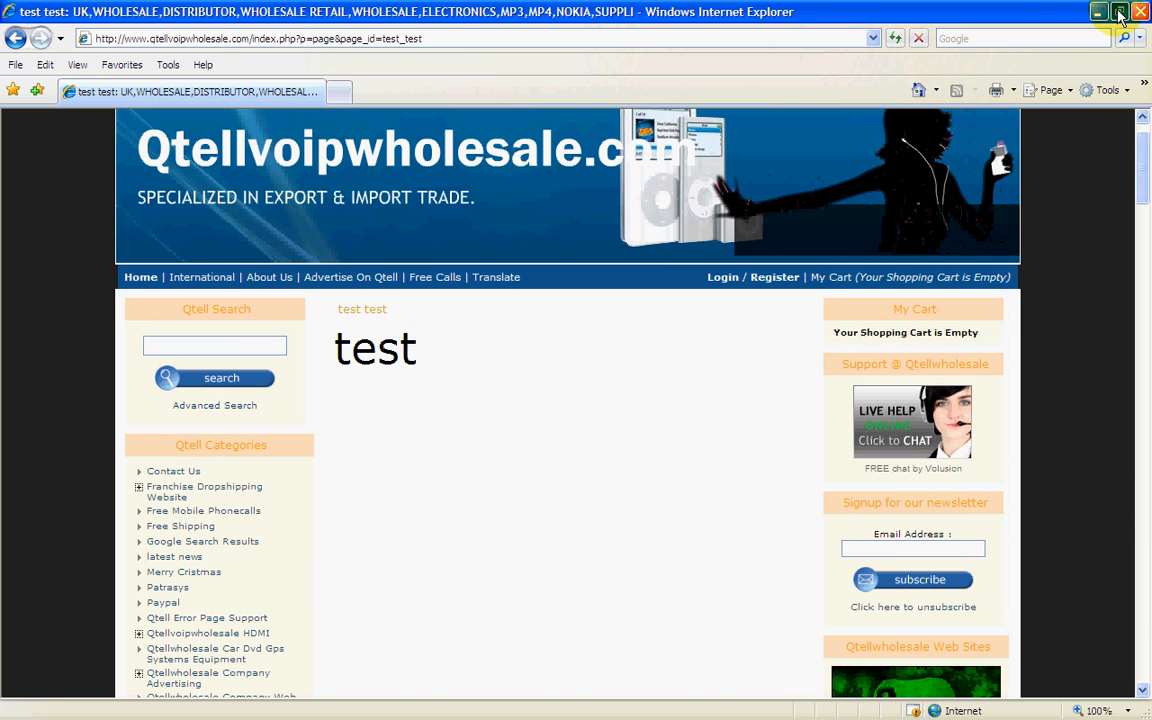
click(708, 294)
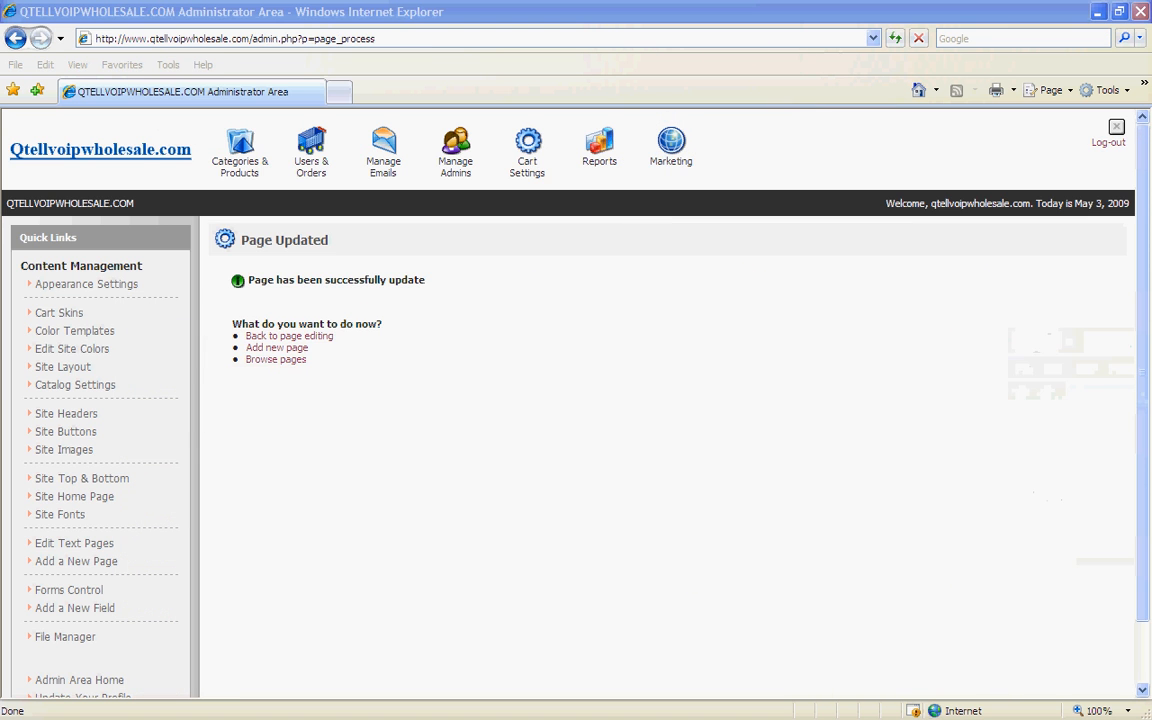
Delete the "test test" page from the Site Text Pages list in the administrator area and confirm the removal
mouse_move(437, 168)
mouse_move(527, 168)
drag(519, 279, 556, 304)
click(545, 304)
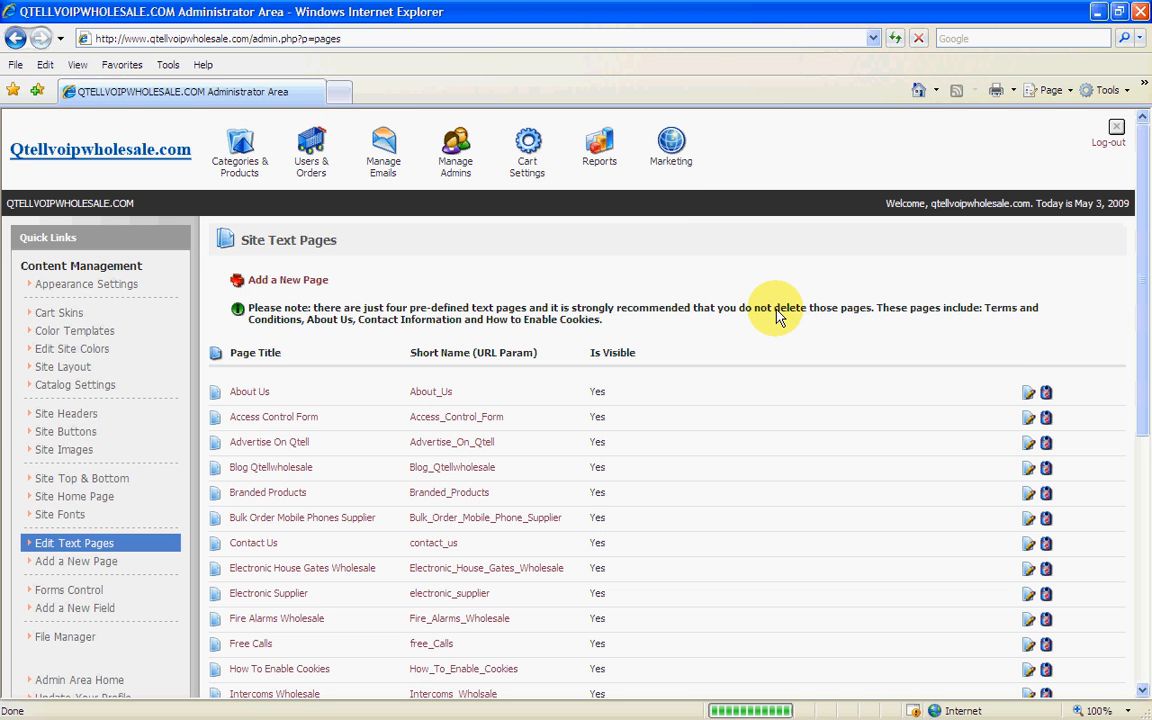
scroll(1146, 392, down, 1)
drag(1146, 392, 1134, 586)
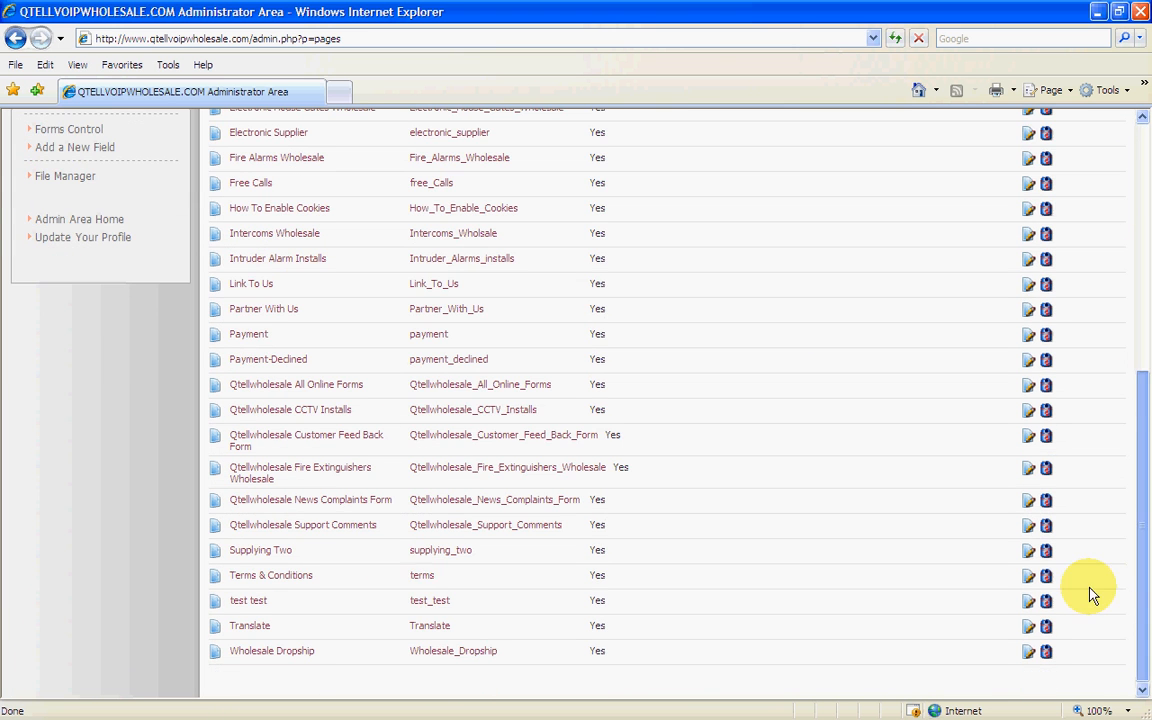
click(1047, 602)
click(546, 423)
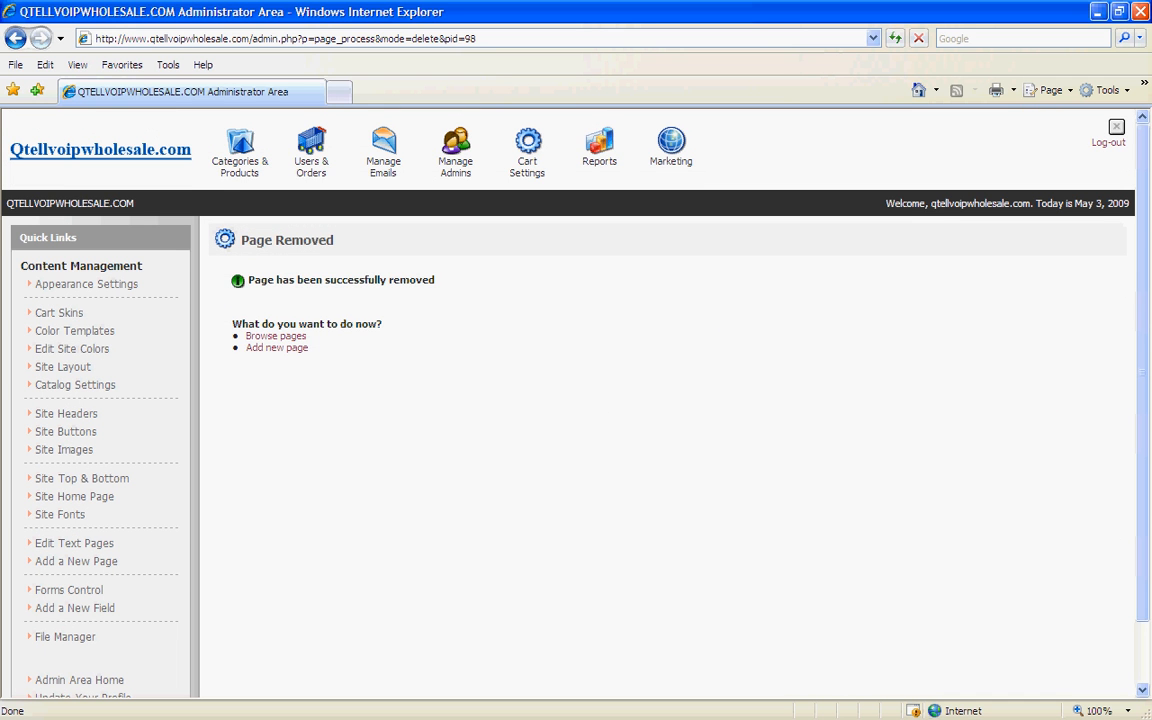
Reload the deleted test page's address on the storefront and check the page content and footer links
drag(1150, 385, 590, 240)
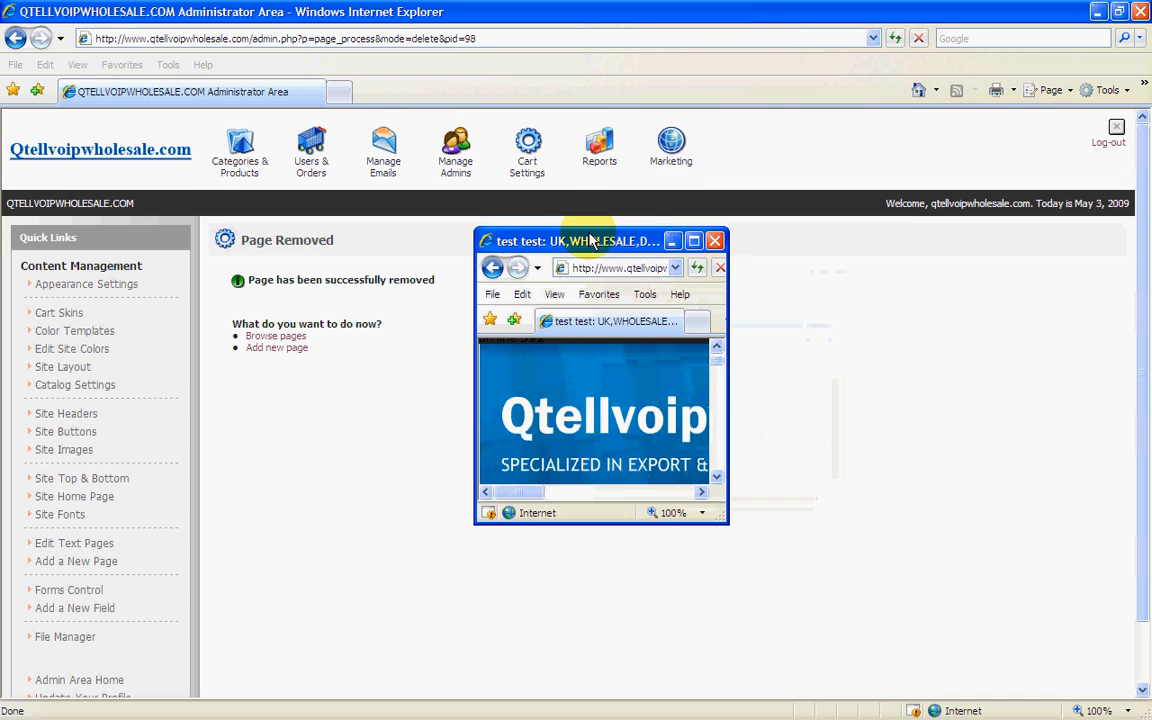
click(694, 242)
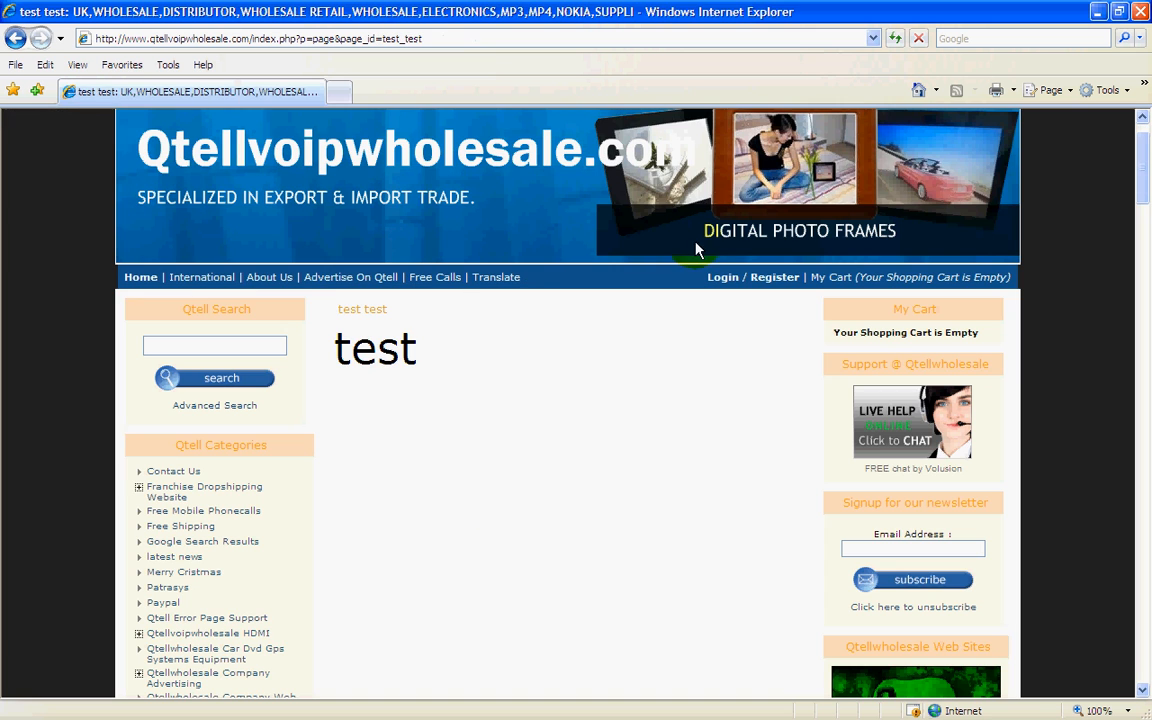
click(895, 38)
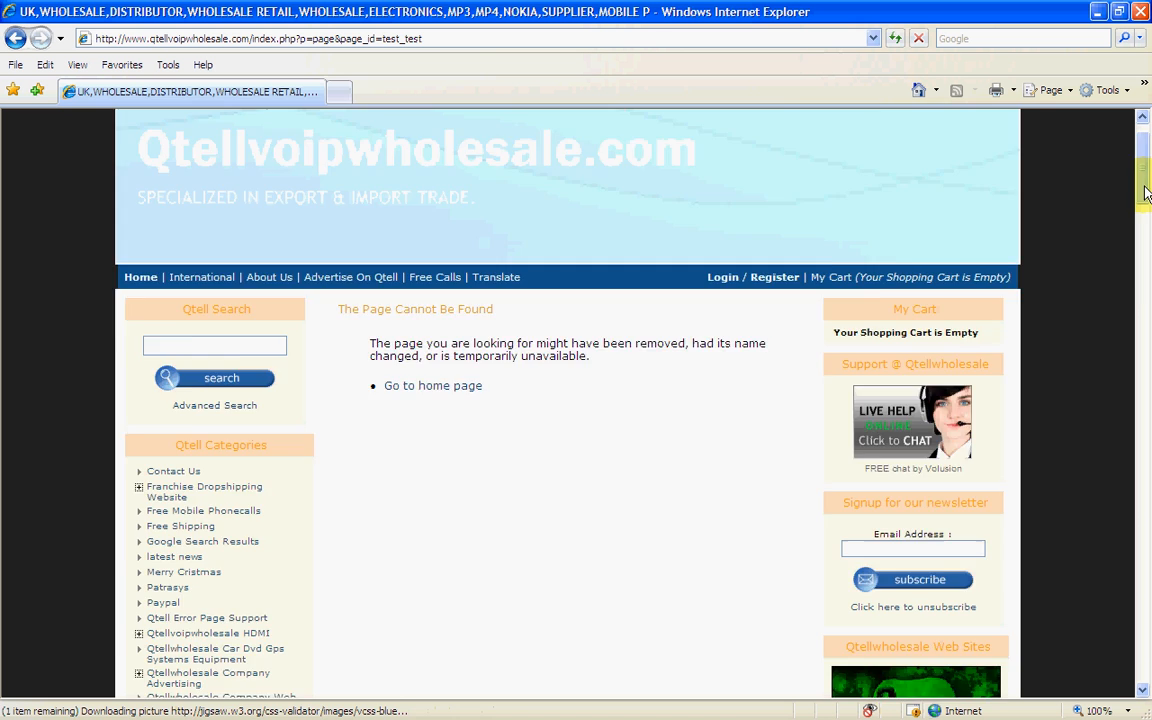
drag(1147, 193, 1128, 560)
click(1147, 632)
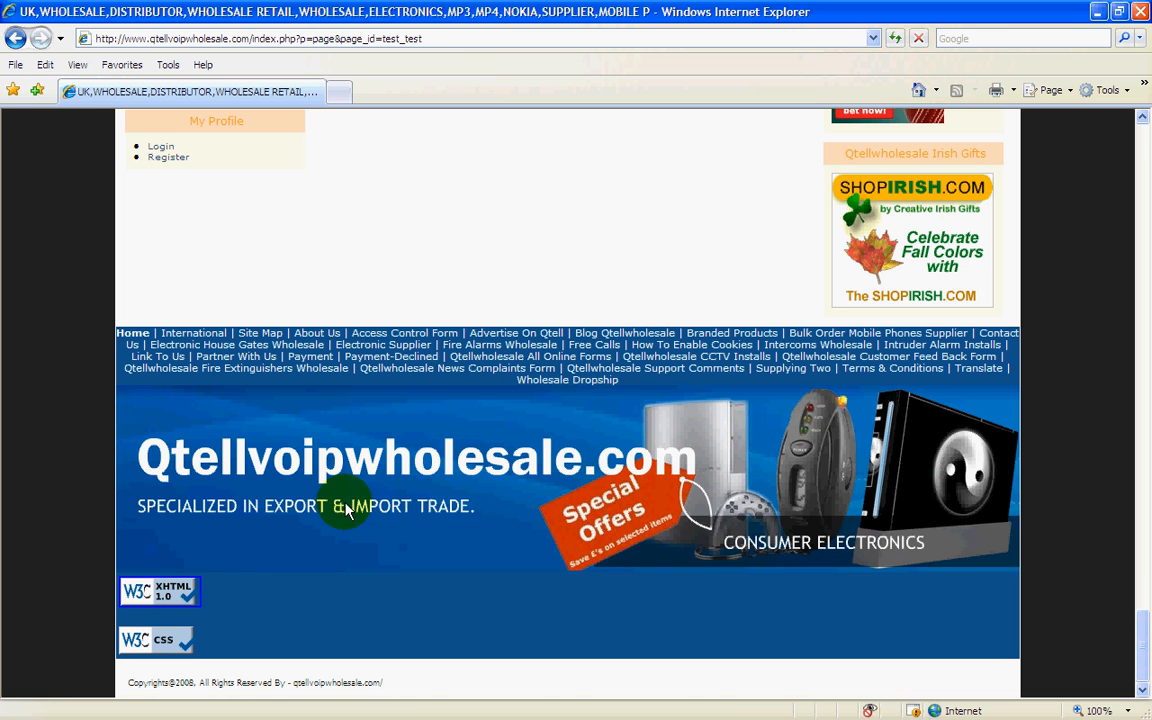
drag(1147, 621, 1140, 130)
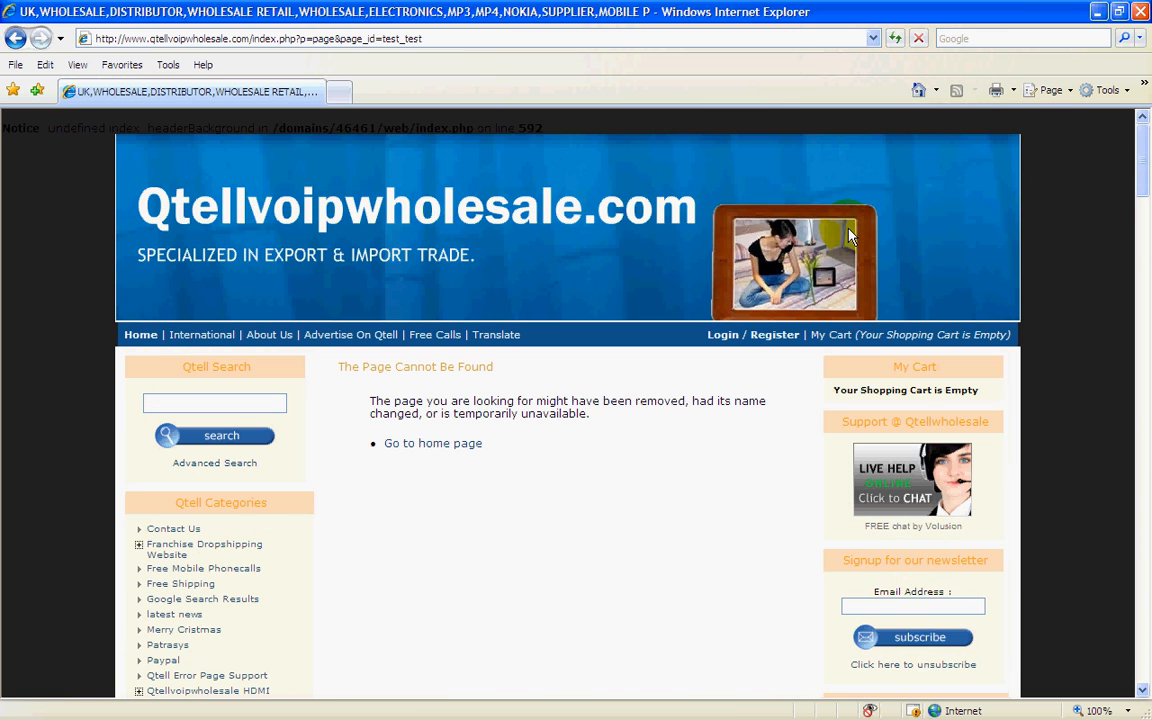